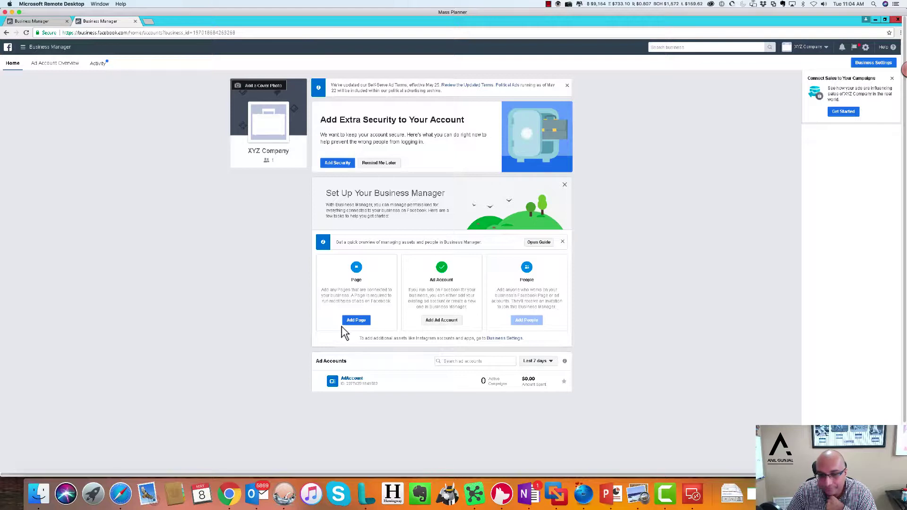
Create a new Facebook Page named Energy Tips in the Cause or Community category and add it to the business account.
click(352, 322)
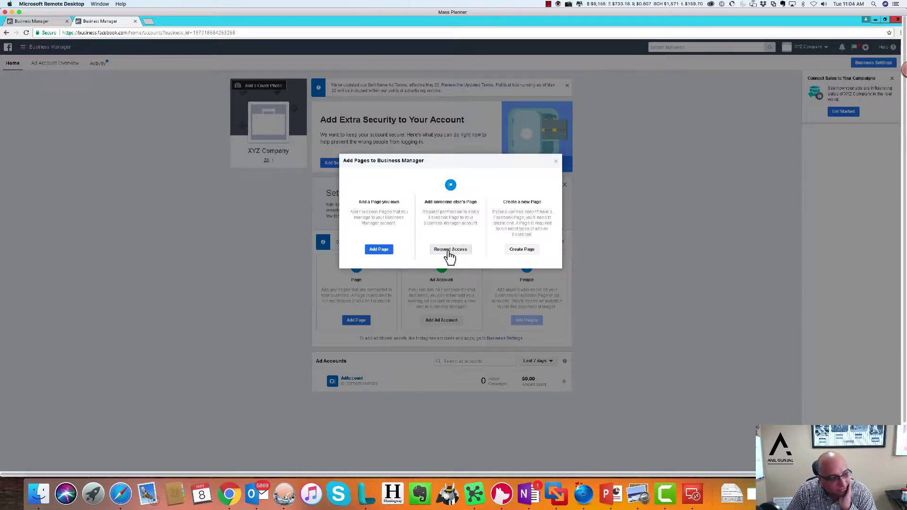
click(515, 255)
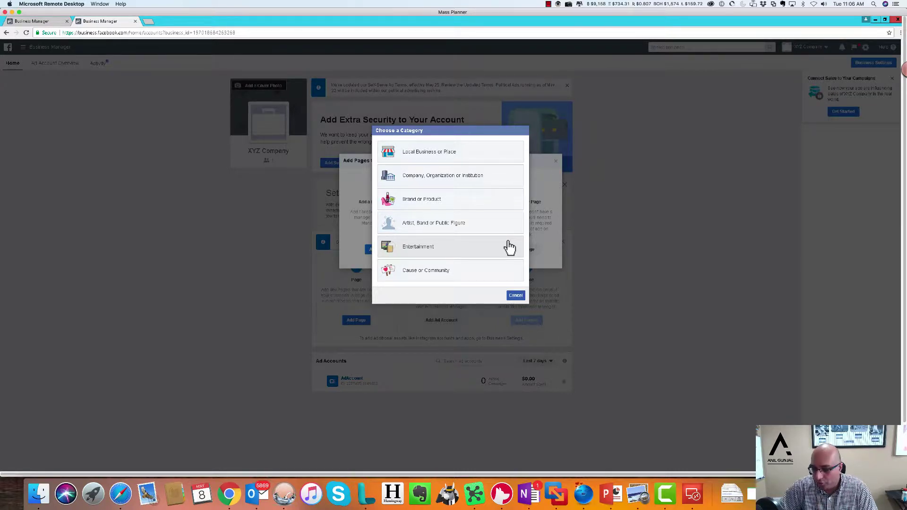
click(478, 270)
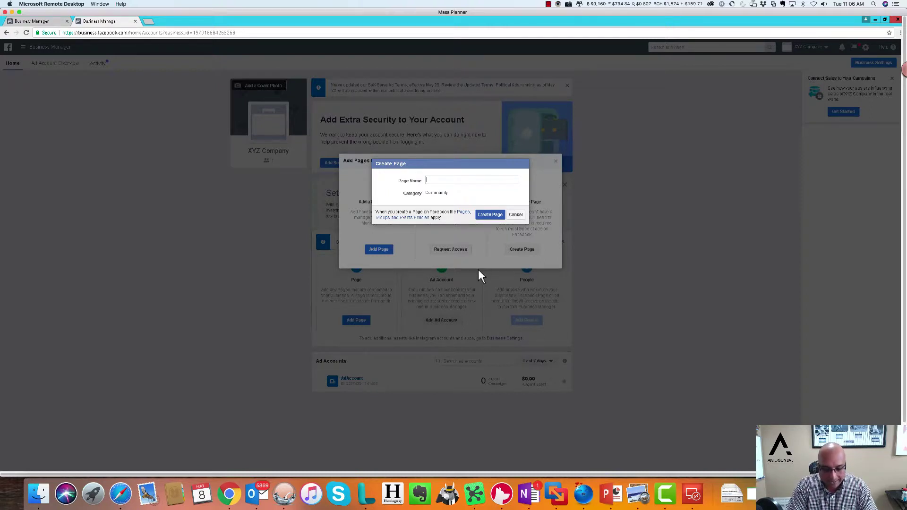
text(Energy Tu)
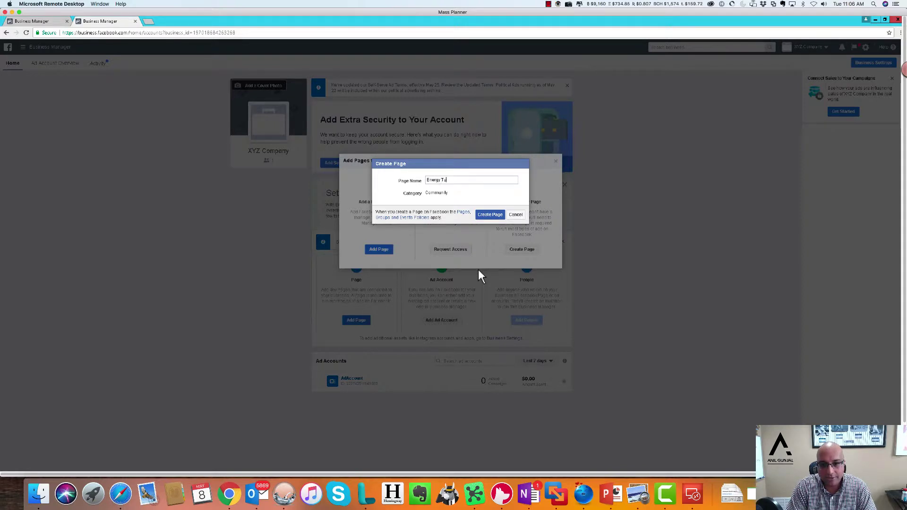
key(BackSpace)
text(ips)
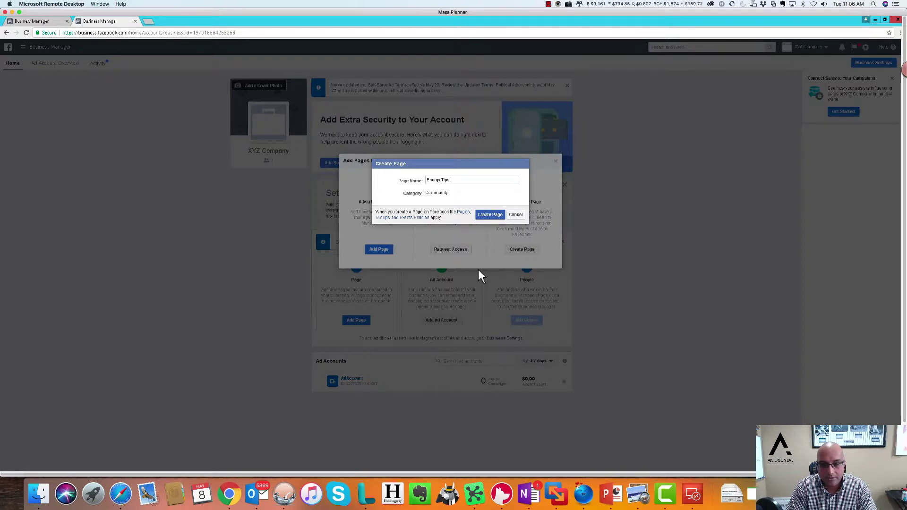
click(495, 215)
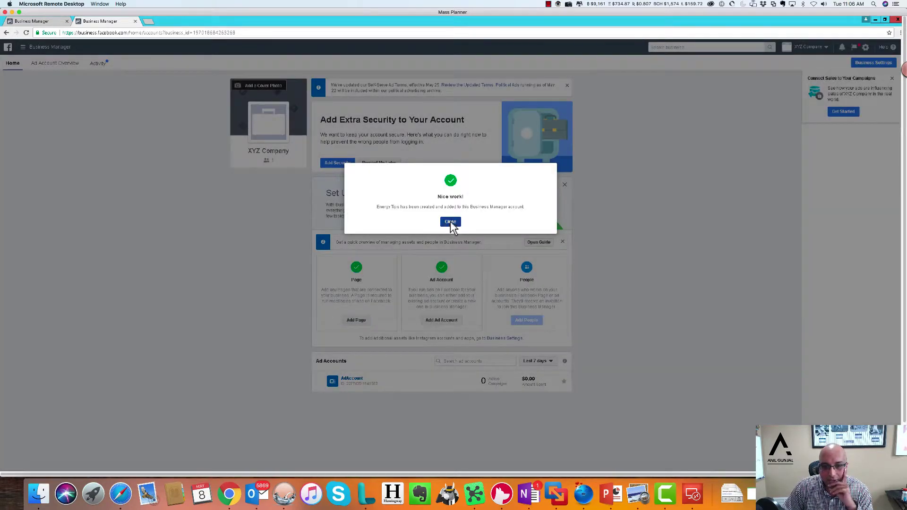
click(450, 222)
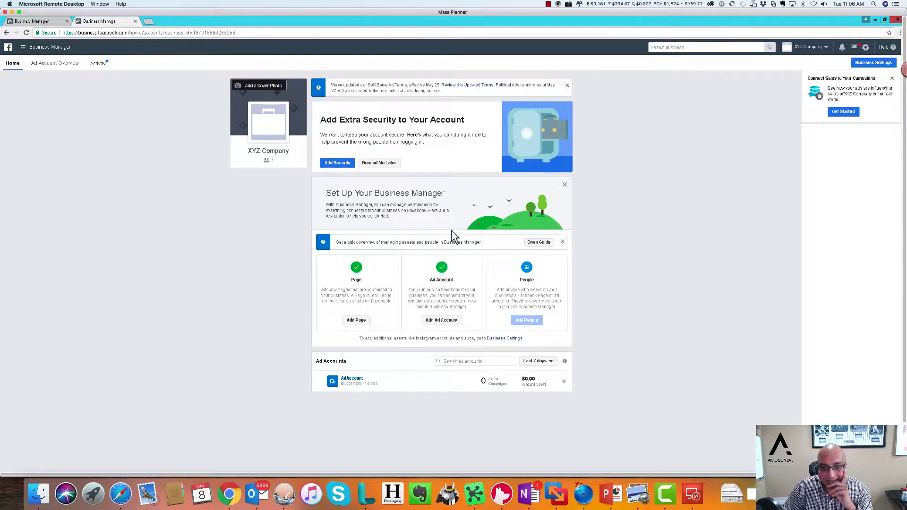
Refresh the Business Manager home and open the Energy Tips page from its Pages list.
click(8, 48)
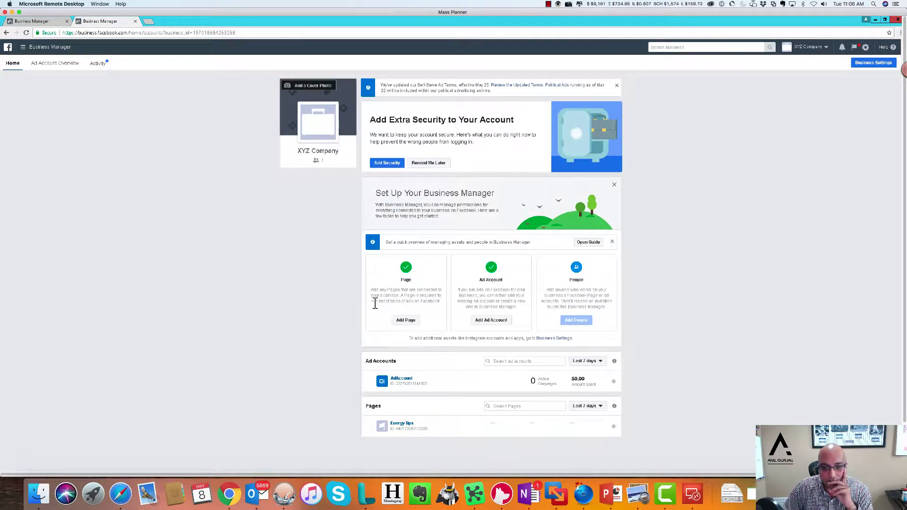
scroll(375, 303, down, 3)
click(403, 370)
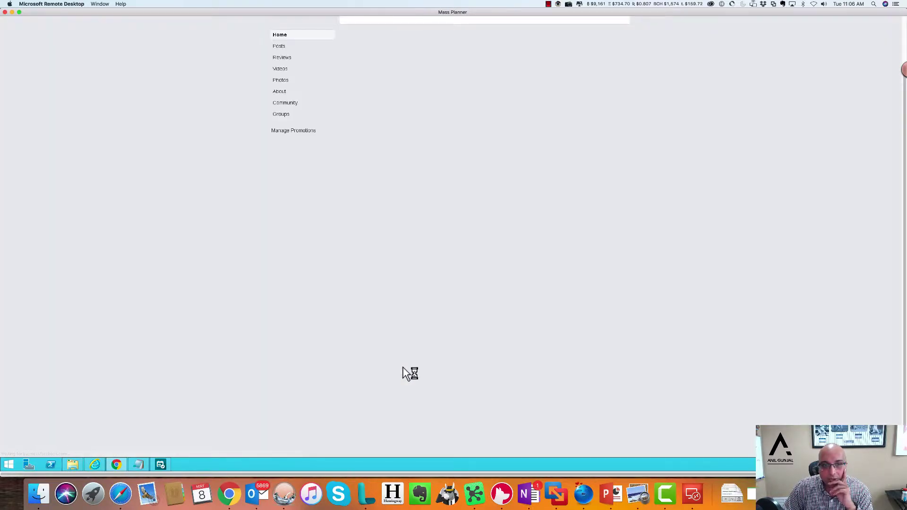
scroll(434, 324, up, 3)
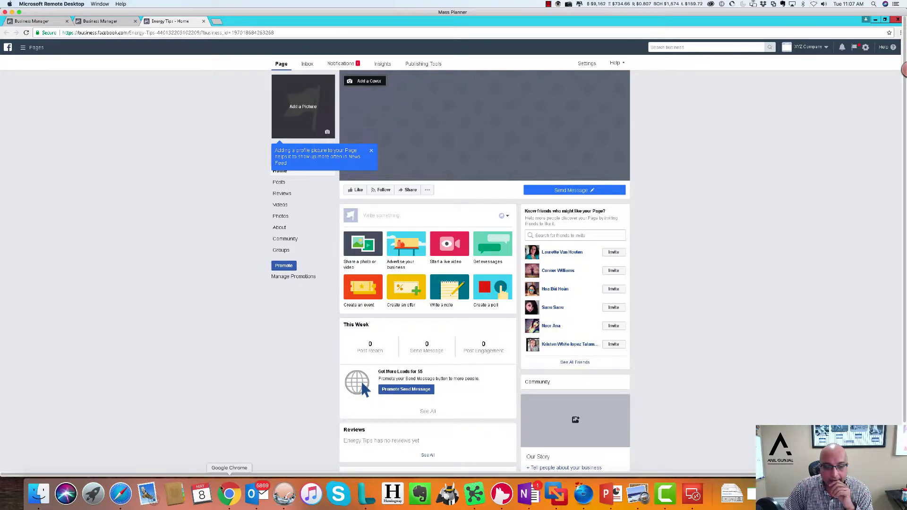
Switch to the local Chrome browser, look over the existing designs on canva.com, and return to the remote desktop.
key(super+Tab)
click(283, 29)
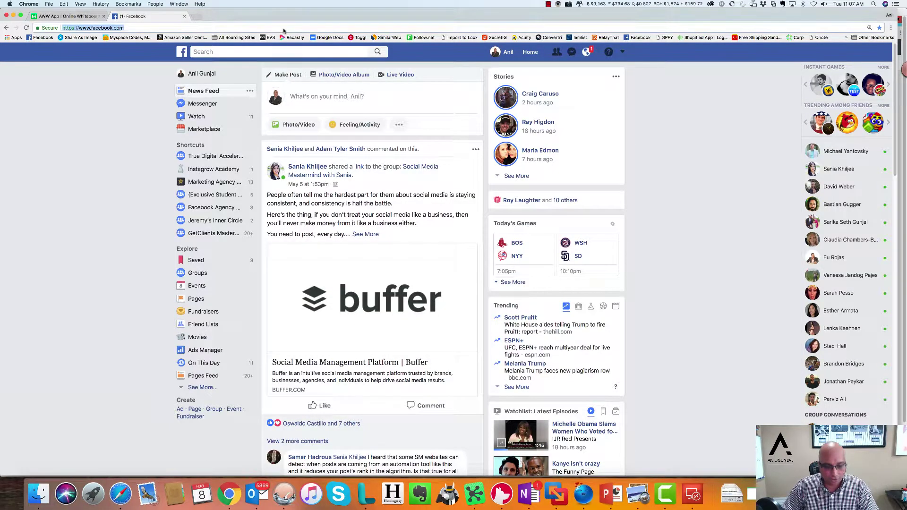
text(cana)
text(v)
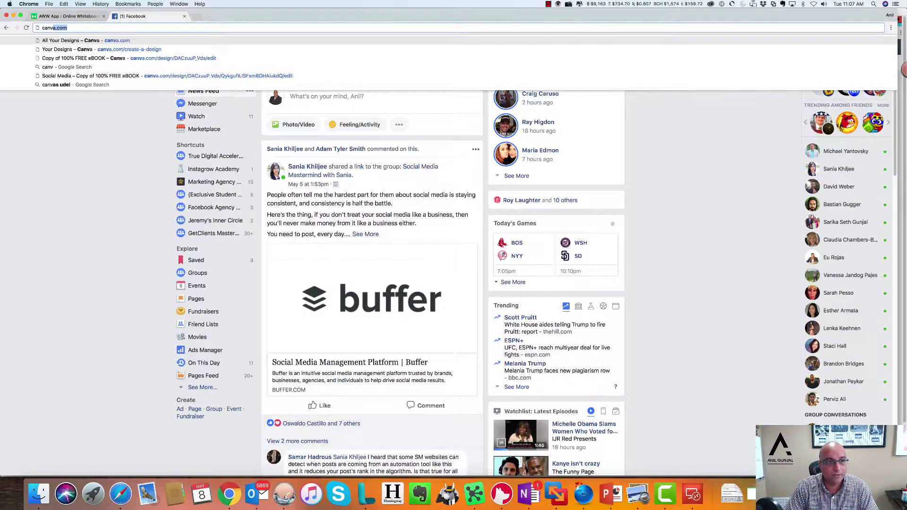
key(Return)
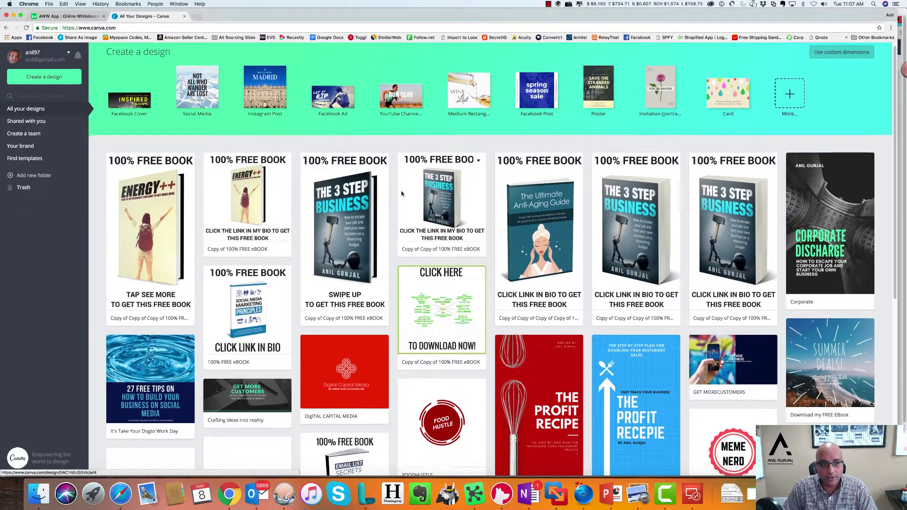
scroll(401, 193, down, 5)
scroll(358, 156, up, 5)
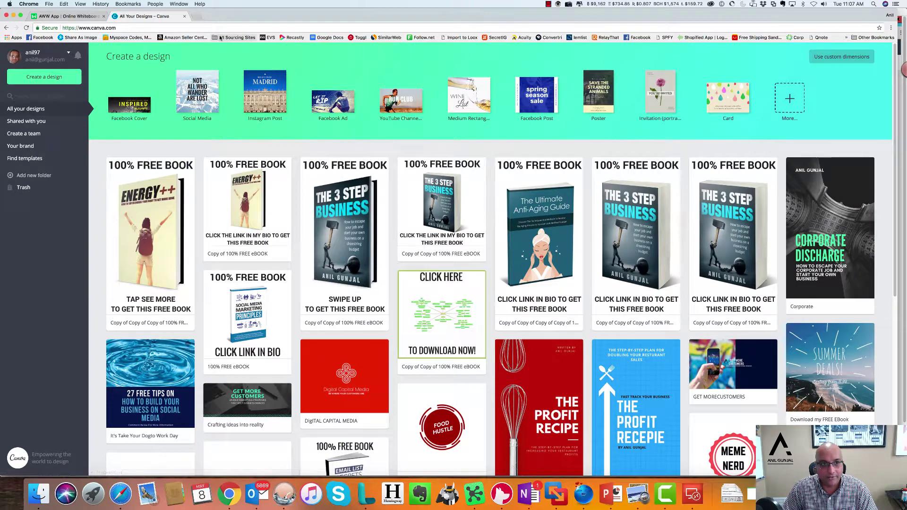
key(super+Tab)
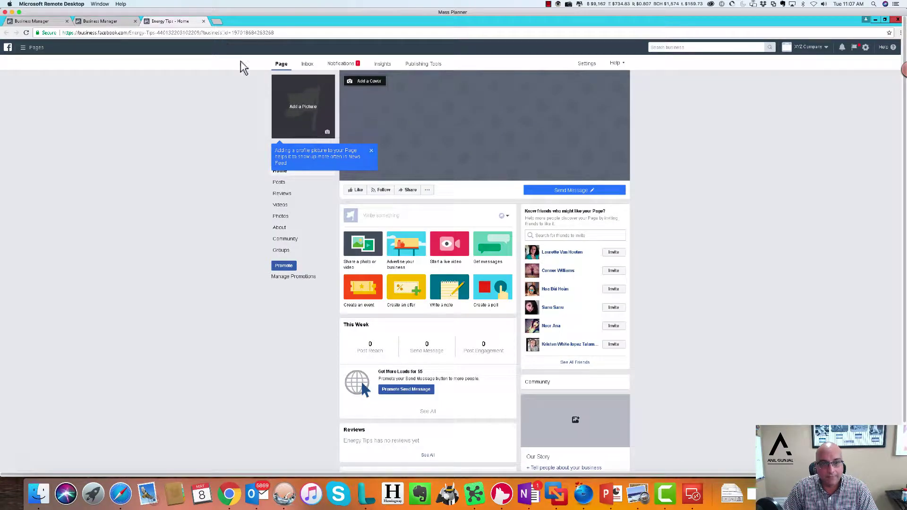
Edit the Energy Tips page info so it has no street address, save the change and close the details.
click(372, 156)
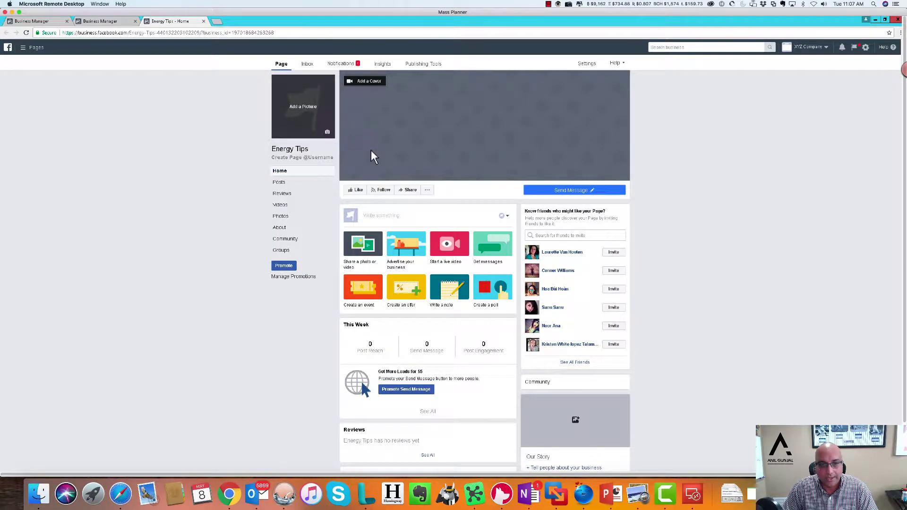
click(427, 190)
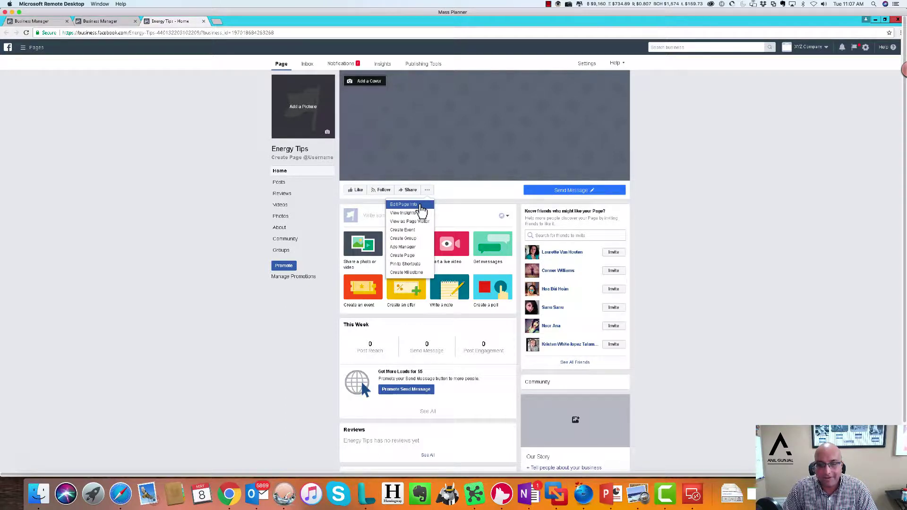
click(420, 206)
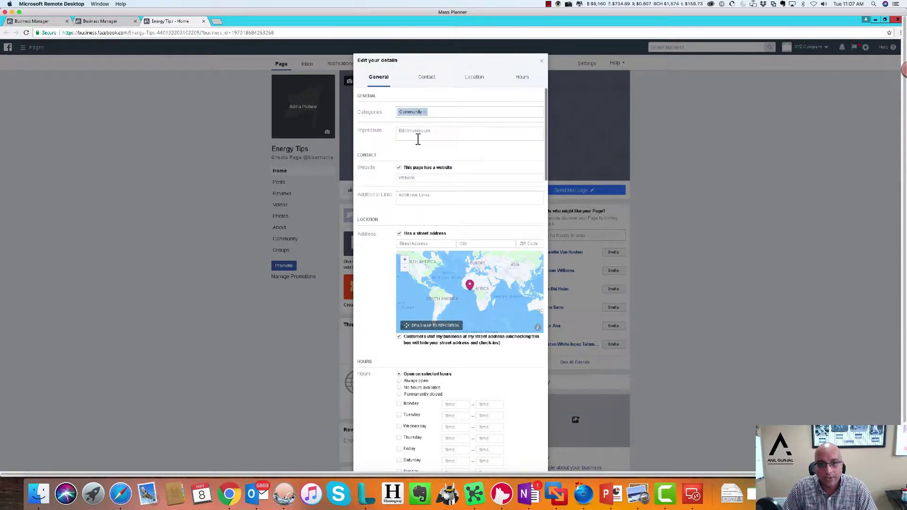
click(421, 178)
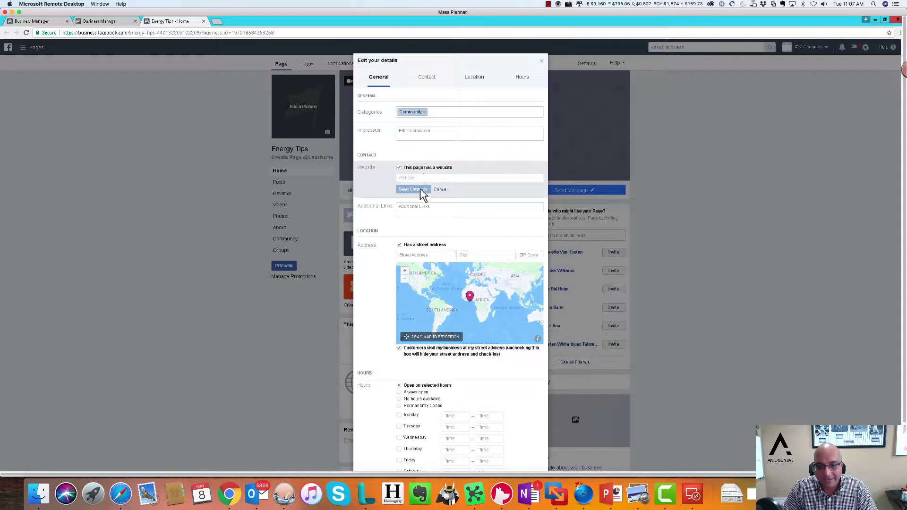
click(439, 189)
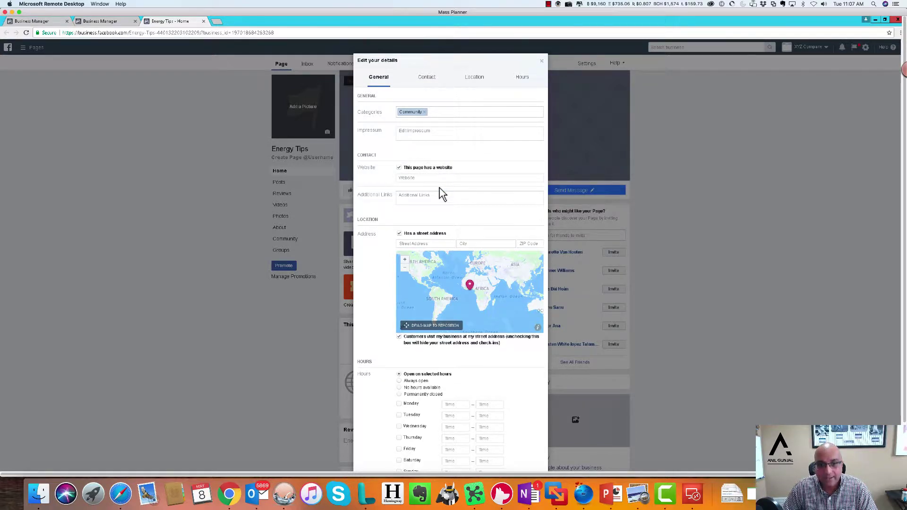
click(399, 233)
scroll(471, 327, down, 3)
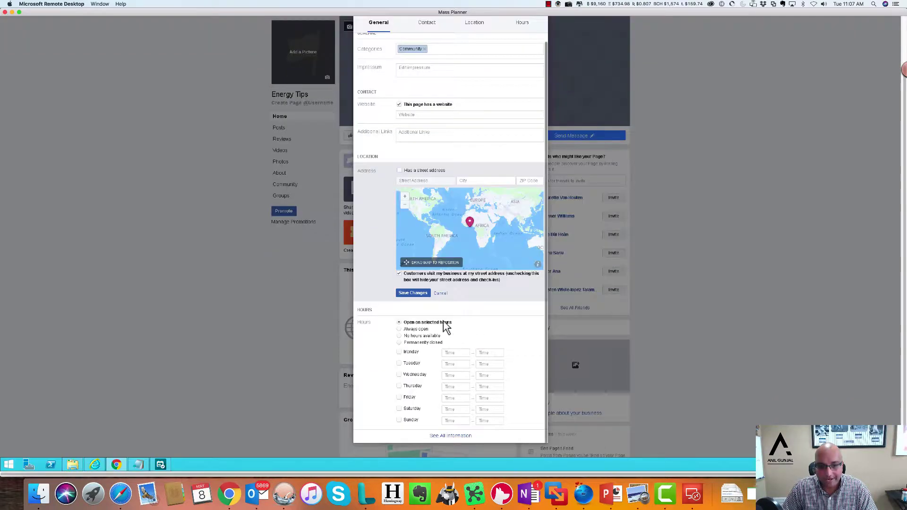
click(418, 301)
scroll(437, 378, up, 3)
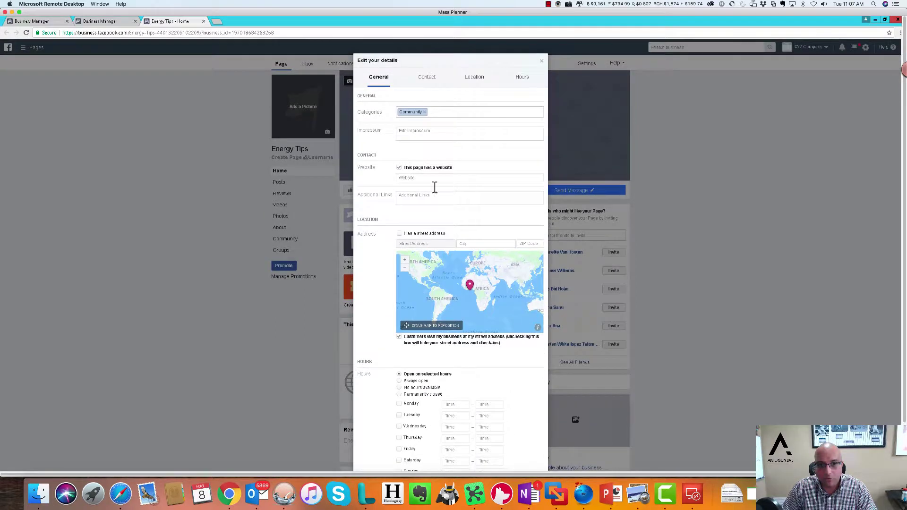
click(430, 79)
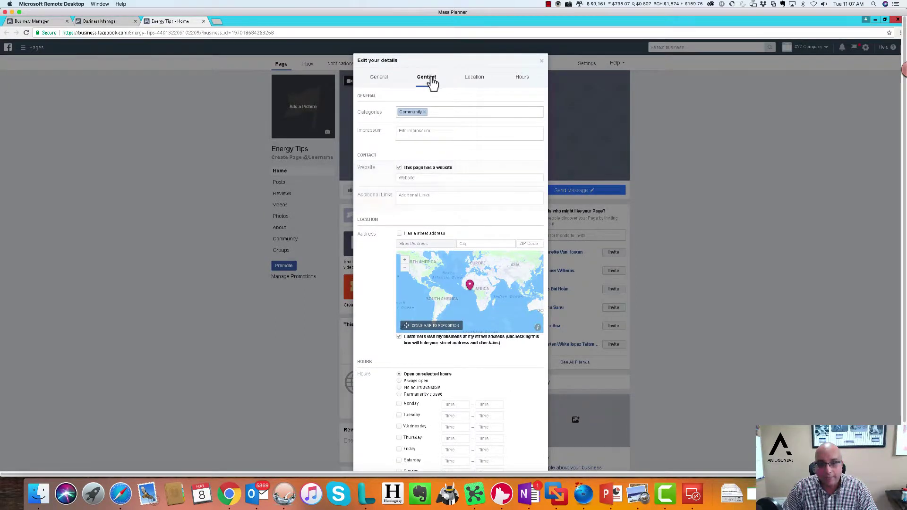
scroll(441, 203, down, 1)
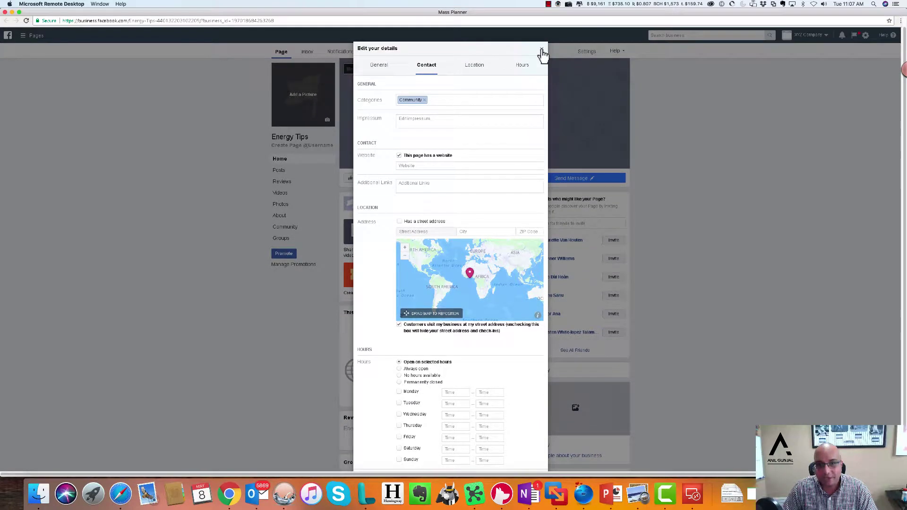
click(541, 49)
scroll(396, 352, down, 5)
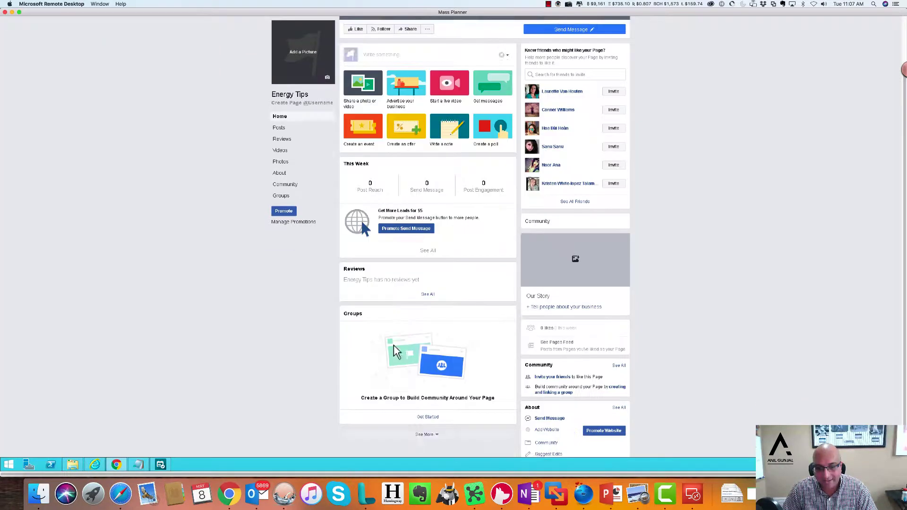
scroll(396, 352, down, 1)
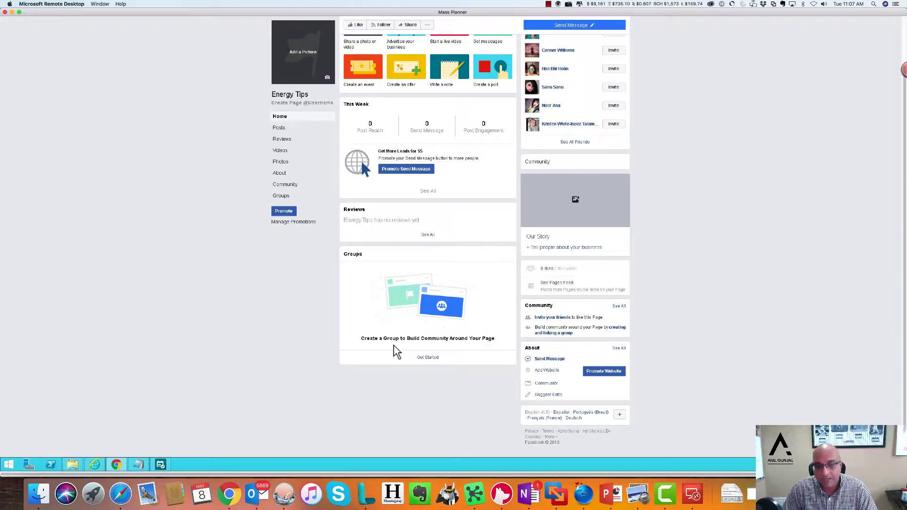
scroll(395, 348, up, 8)
mouse_move(395, 352)
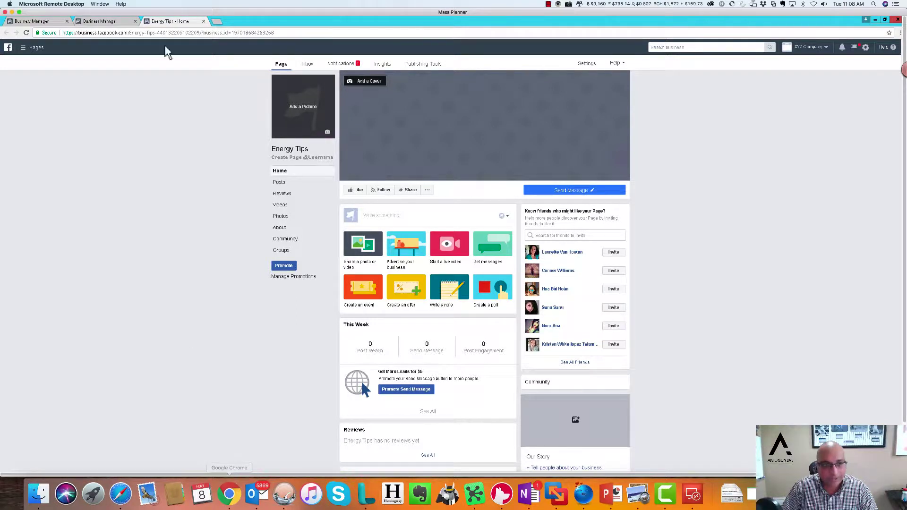
Open a new browser tab and search for google.
click(217, 22)
text(google)
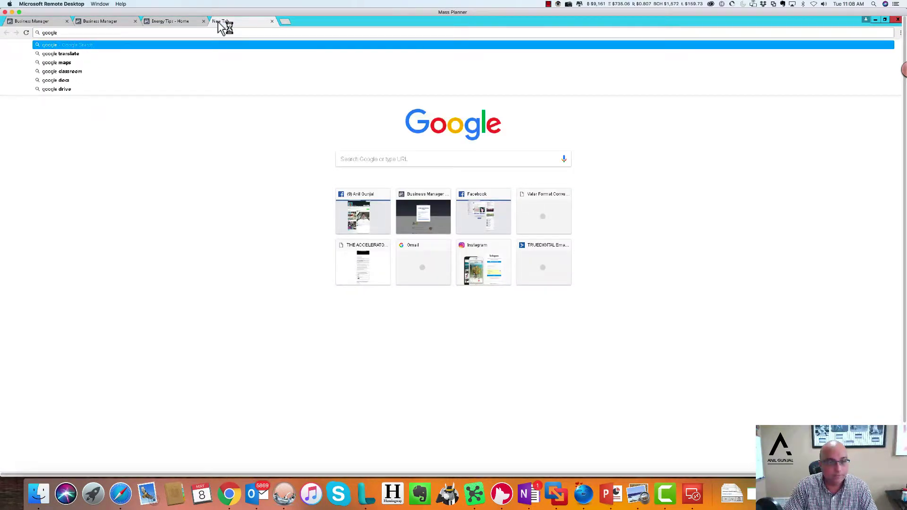
key(Return)
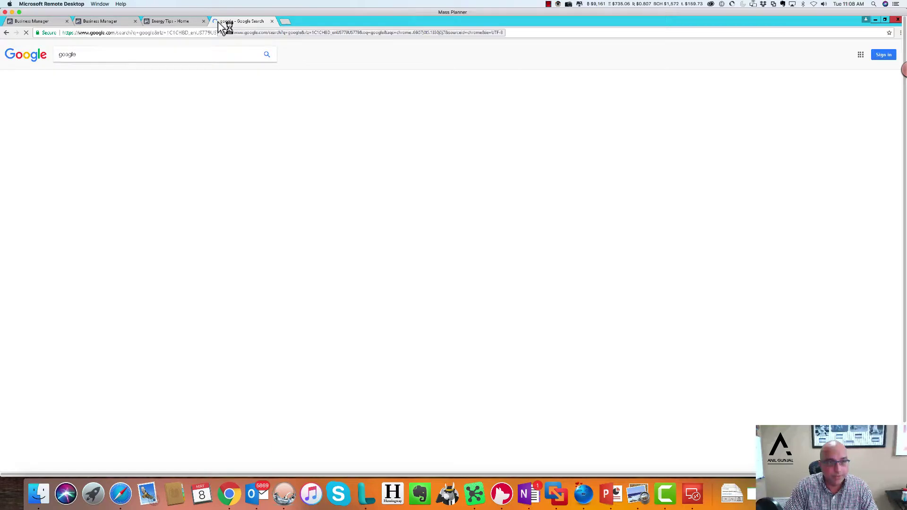
Search Google for "energy tips" and show the image results.
click(94, 49)
text(e)
key(BackSpace)
key(BackSpace)
key(BackSpace)
key(BackSpace)
key(BackSpace)
key(BackSpace)
key(BackSpace)
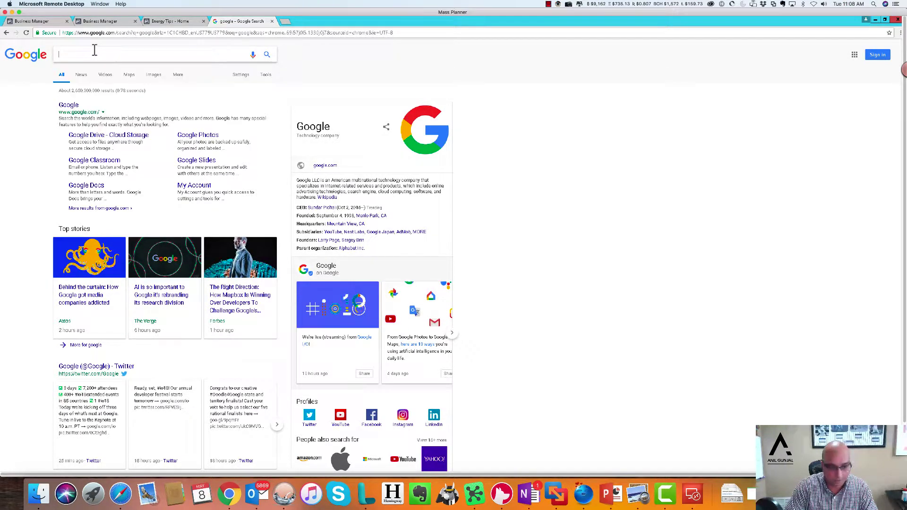
text(enegr)
key(BackSpace)
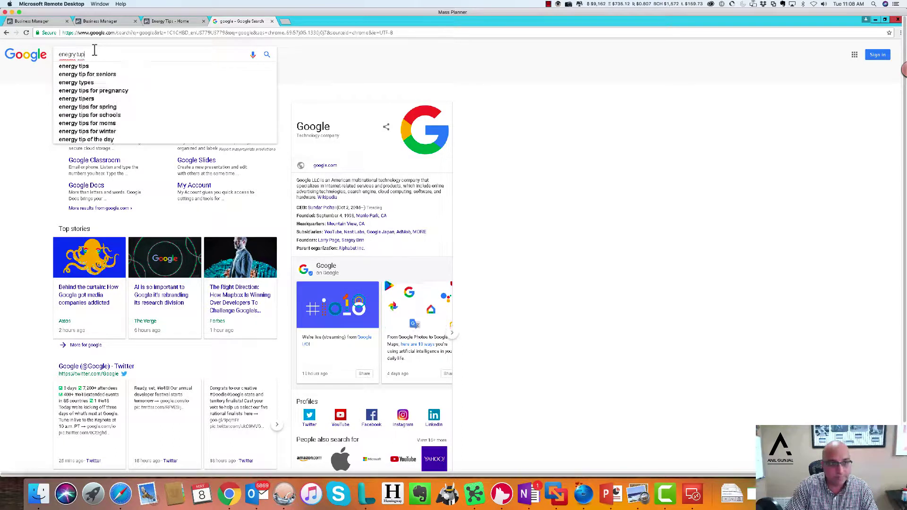
key(BackSpace)
text(r)
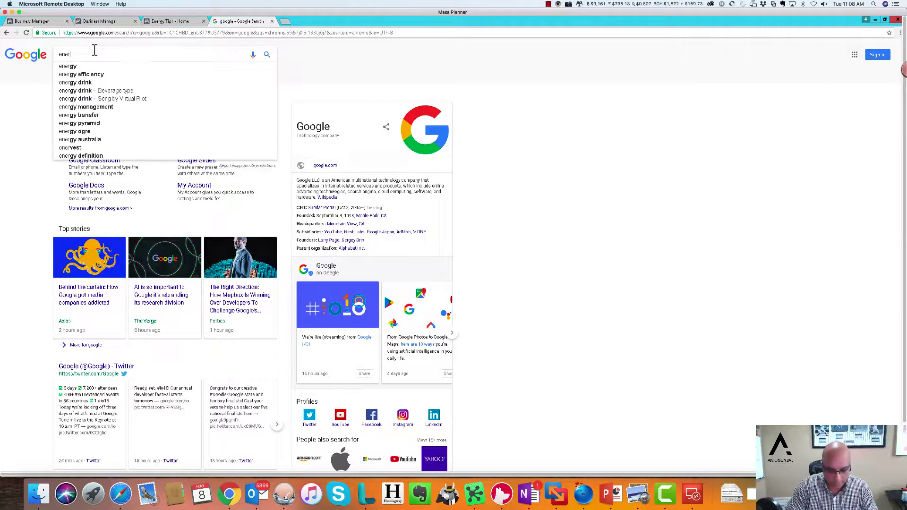
text(gy tips)
key(Return)
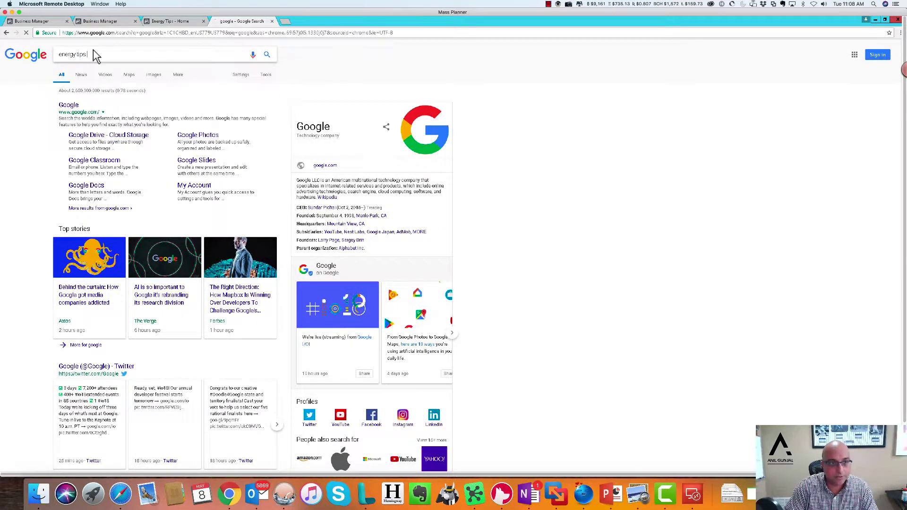
click(107, 75)
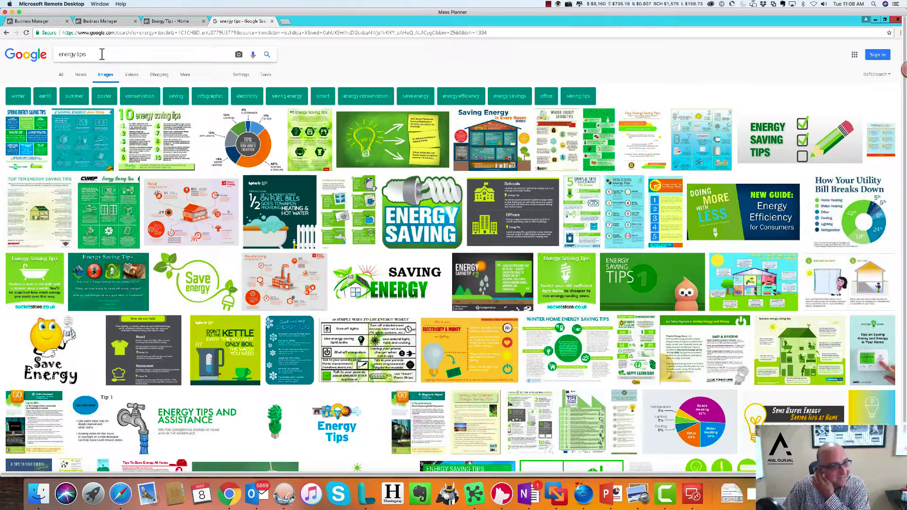
Broaden the image search to just "energy".
key(BackSpace)
key(BackSpace)
key(BackSpace)
key(BackSpace)
key(BackSpace)
key(Return)
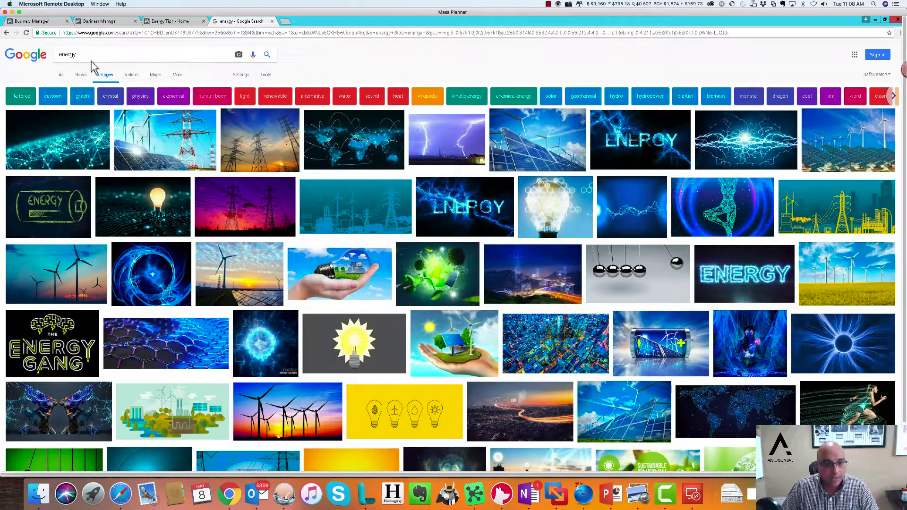
Change the Google image search to "fitness energy".
click(64, 55)
text(fitness)
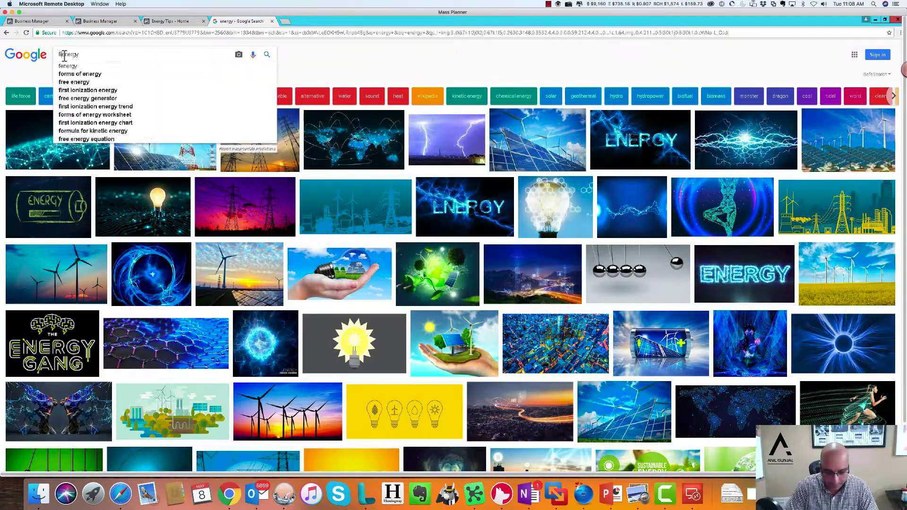
key(Return)
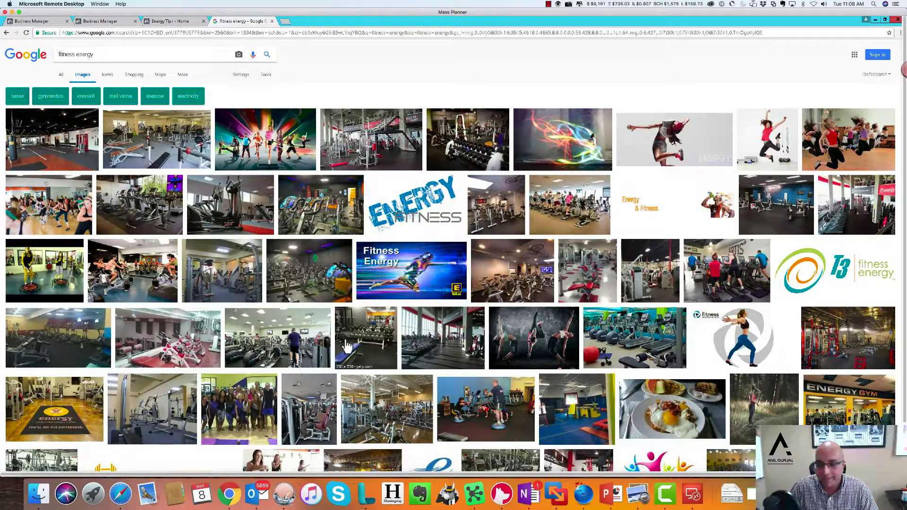
Switch to Canva in the local Chrome browser, create a blank Social Media design and accept the offer to discover free images.
click(236, 496)
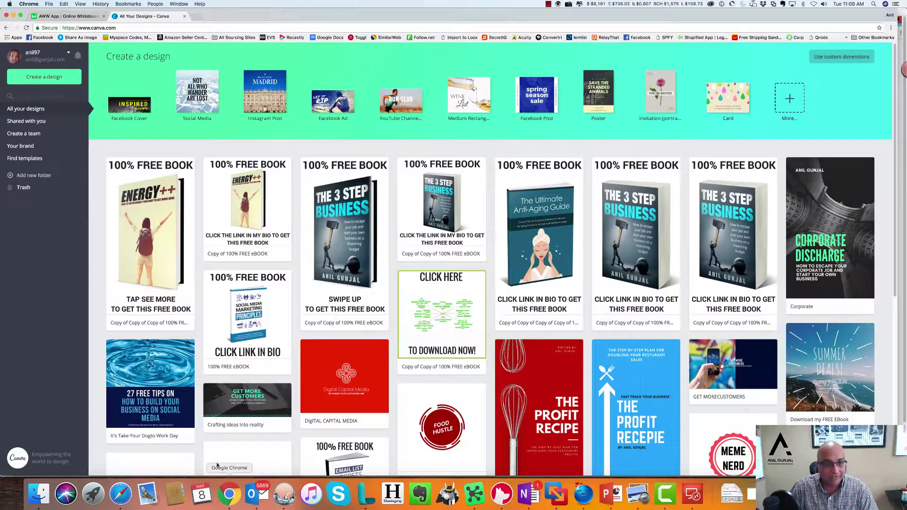
click(27, 77)
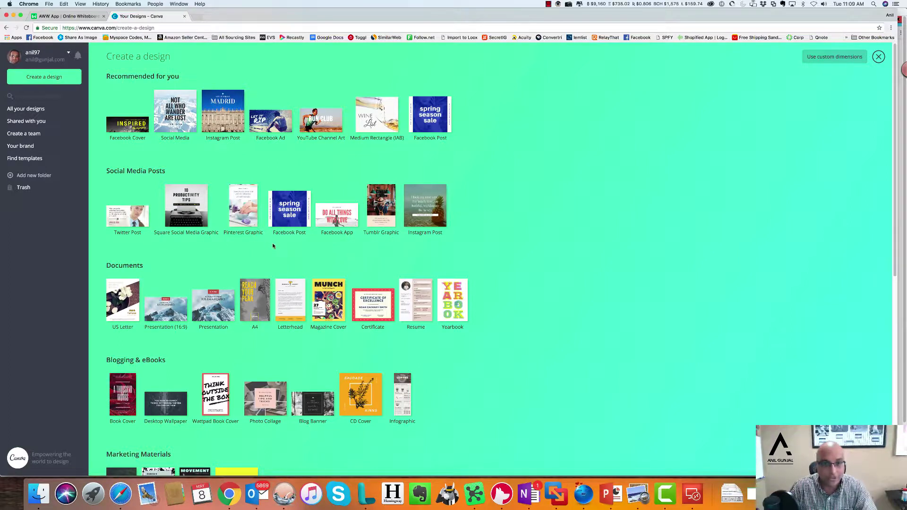
scroll(273, 245, down, 5)
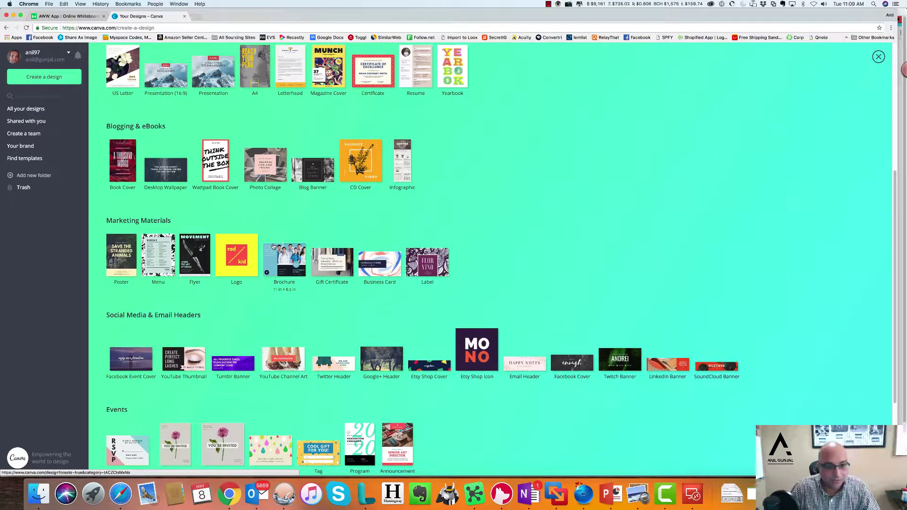
scroll(273, 246, down, 1)
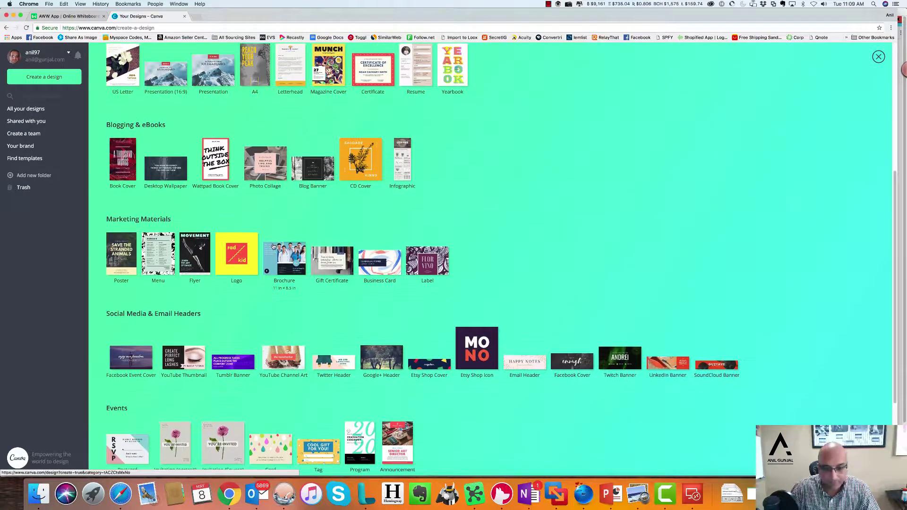
scroll(273, 246, up, 5)
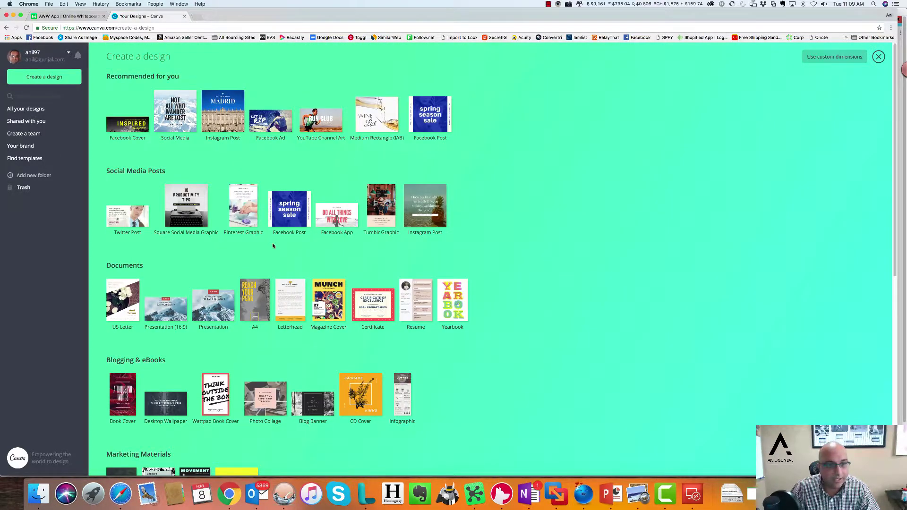
click(178, 125)
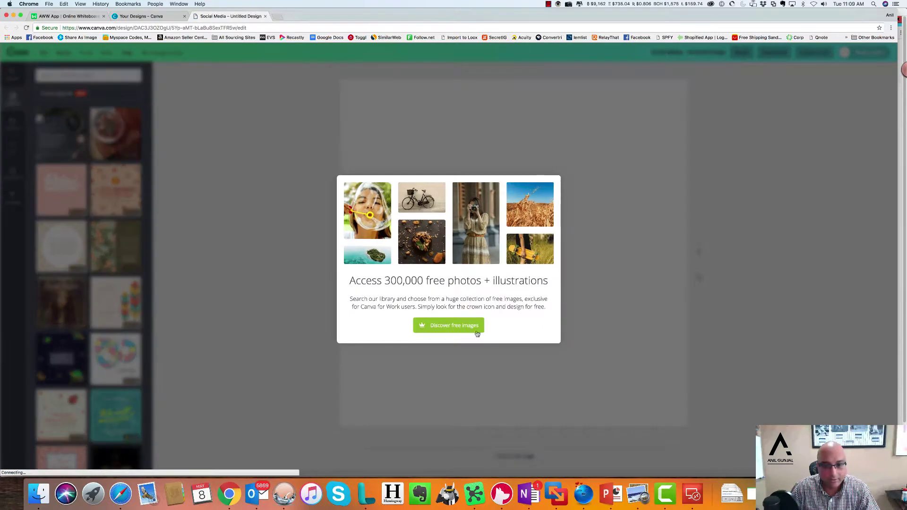
click(432, 329)
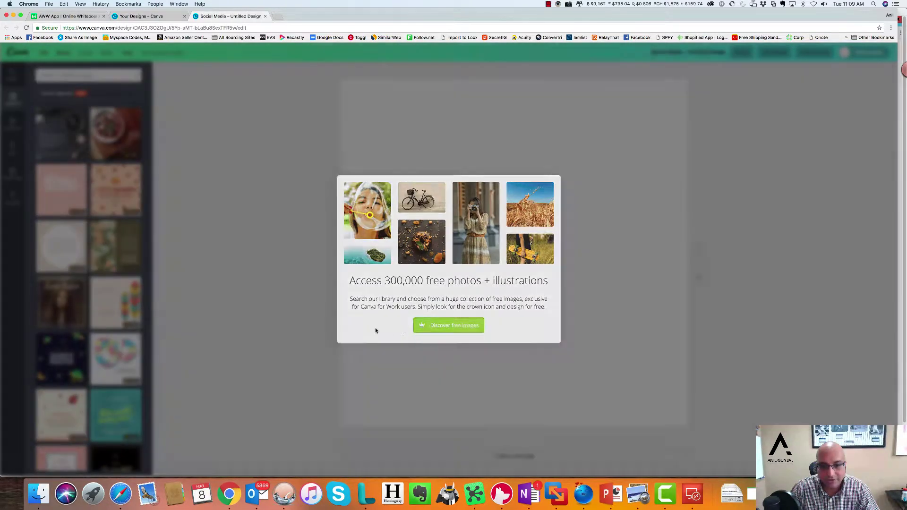
Search the Canva image library for "energy", refine the search to "fitness energy" and look through the results.
click(95, 78)
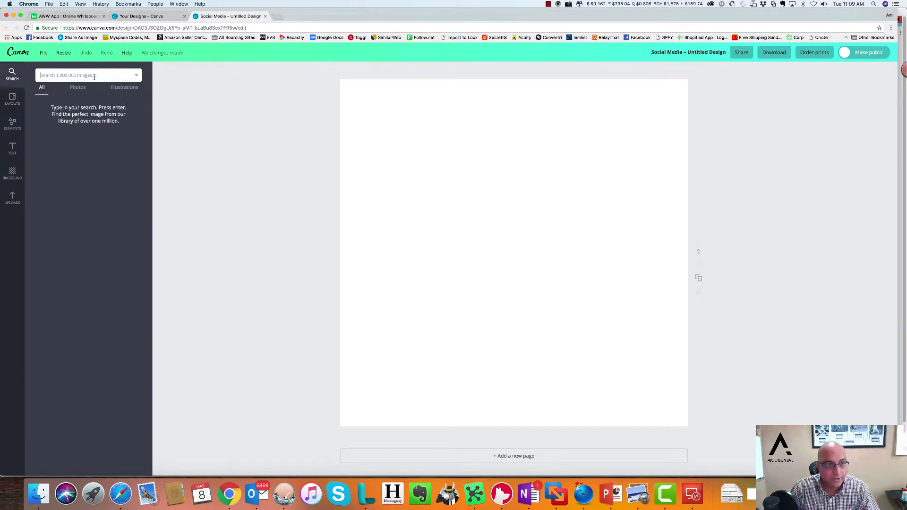
text(energy)
key(Return)
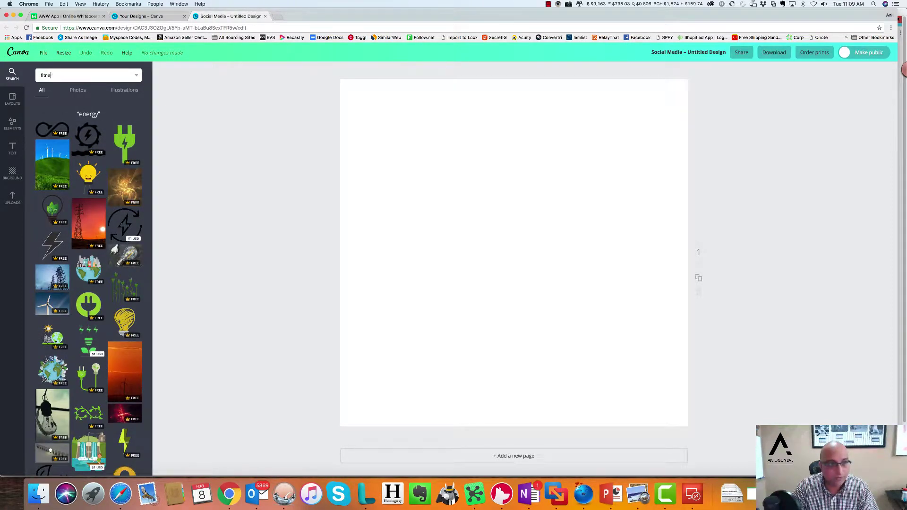
key(Return)
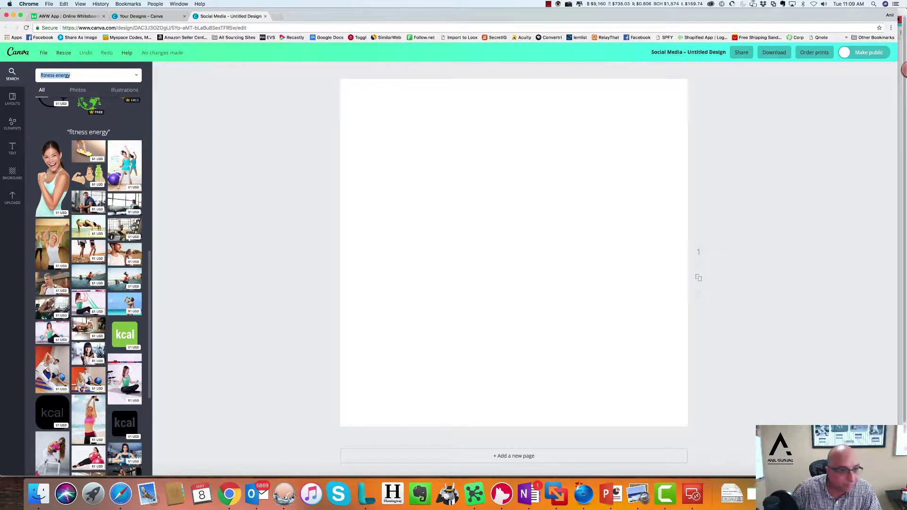
scroll(117, 329, down, 5)
scroll(117, 330, down, 3)
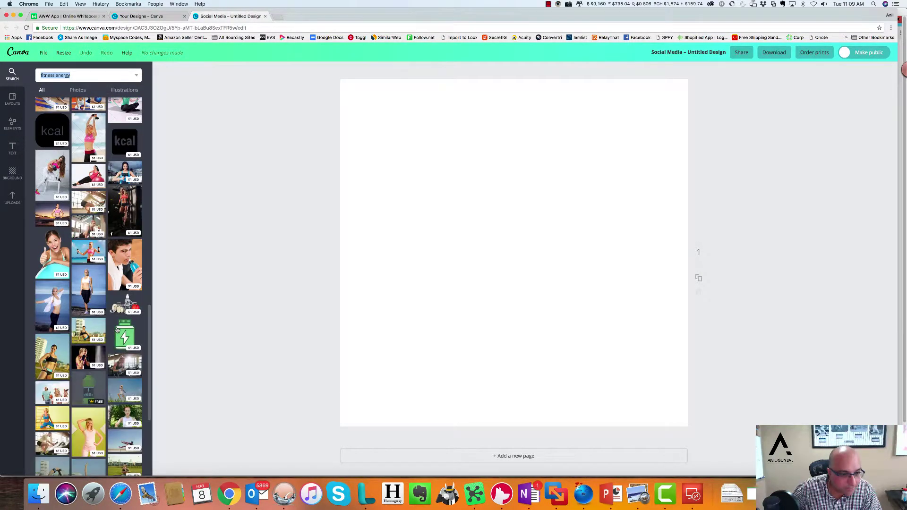
scroll(97, 407, down, 6)
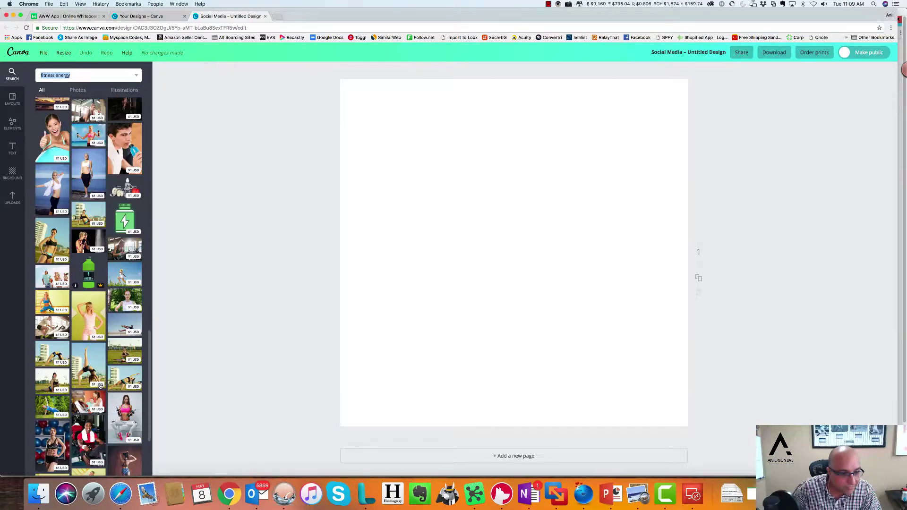
scroll(97, 385, down, 5)
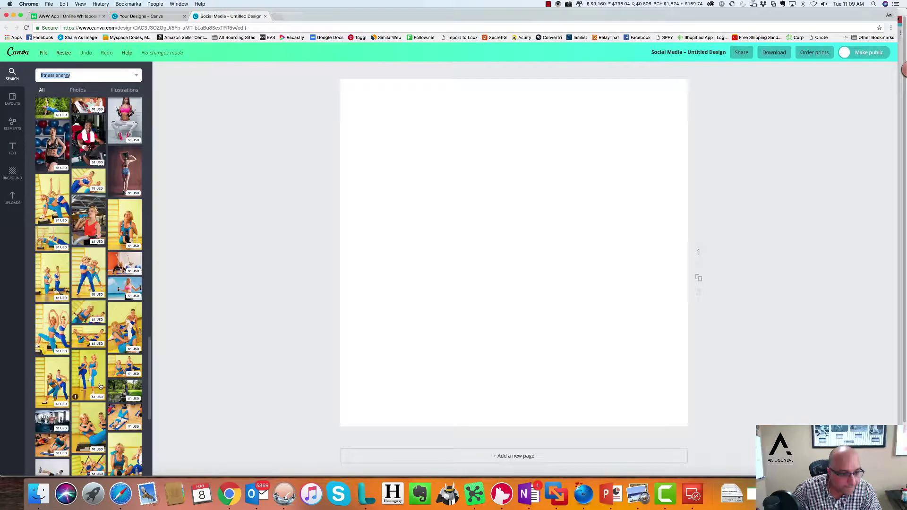
Search the image library for "workingout" and look through the results.
text(workingout)
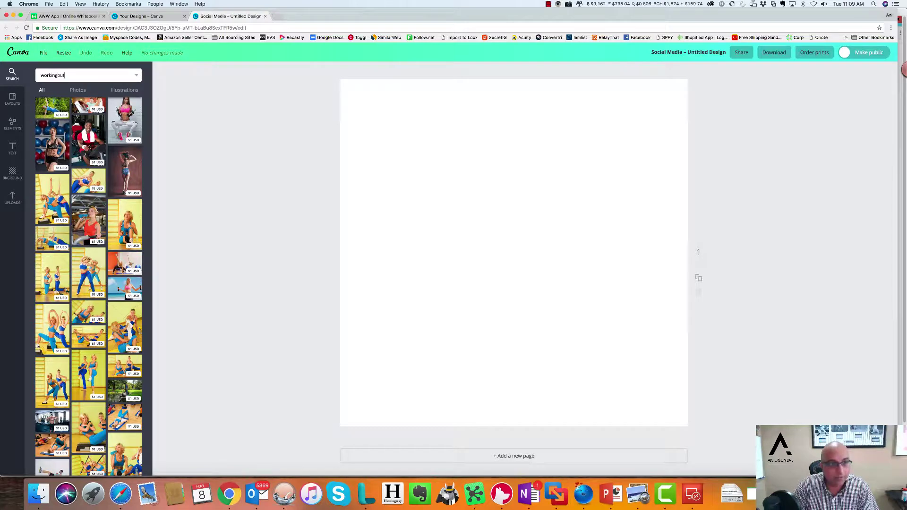
key(Return)
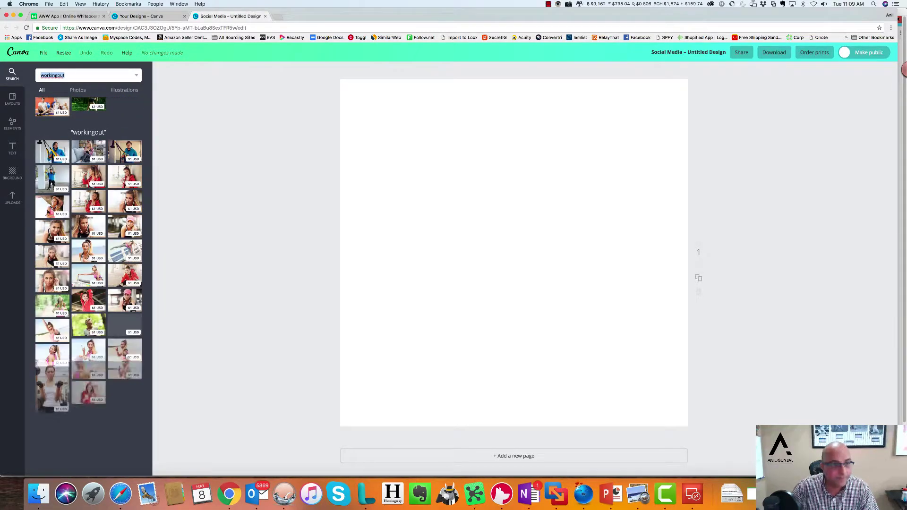
scroll(109, 142, up, 10)
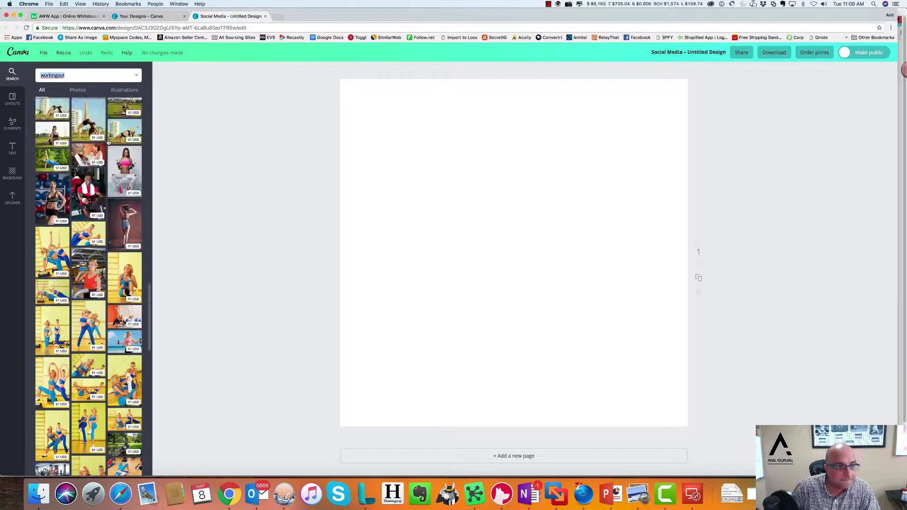
scroll(108, 142, down, 15)
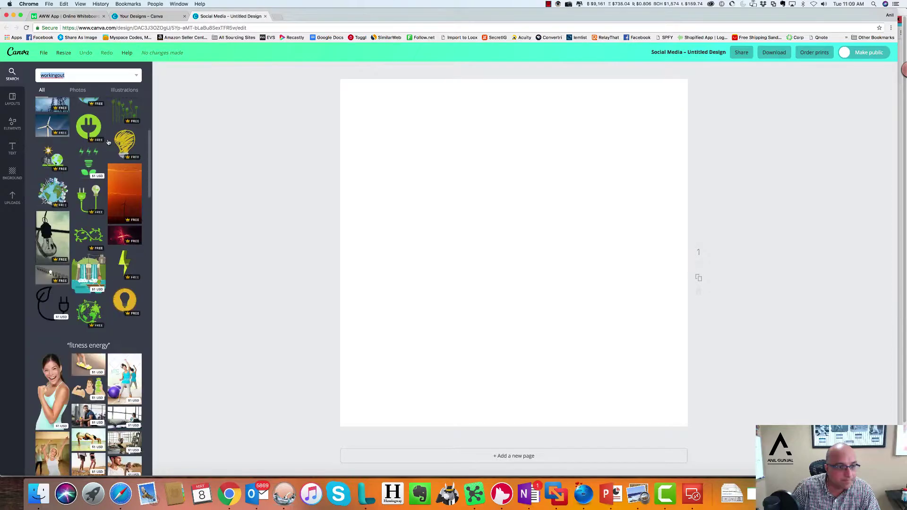
scroll(108, 142, down, 15)
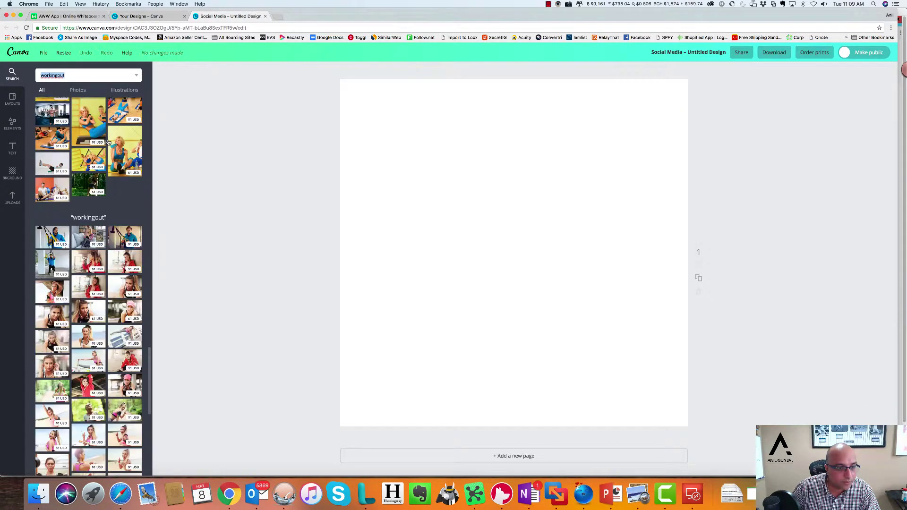
scroll(108, 142, down, 15)
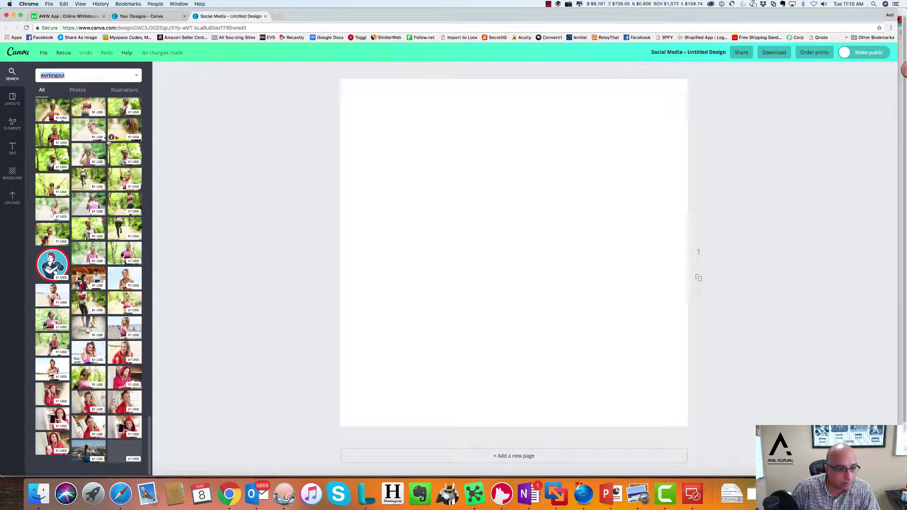
Limit the results to photos and place the free picture of the woman stretching on a blue mat in the design.
click(79, 90)
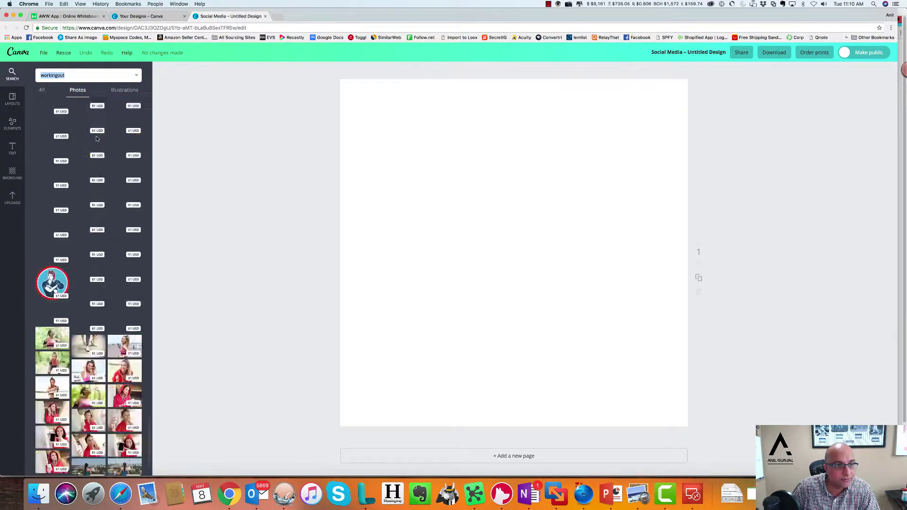
click(126, 91)
click(77, 91)
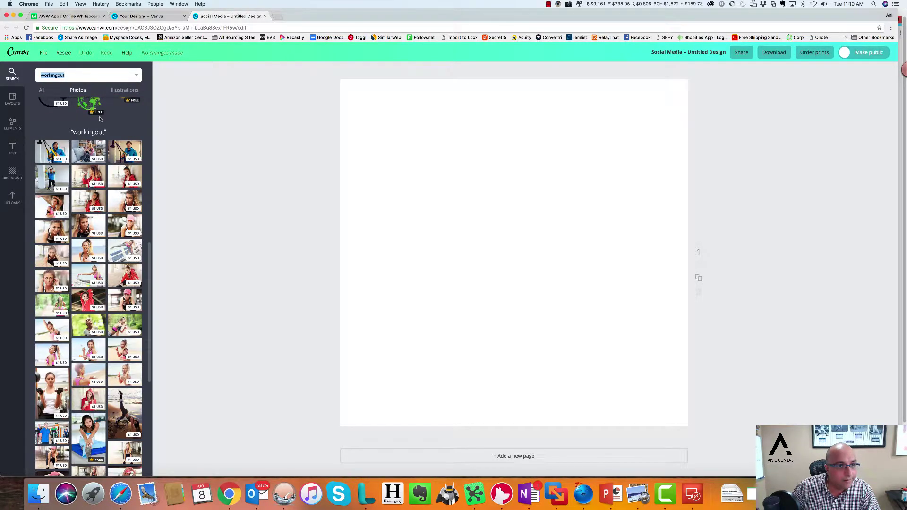
scroll(109, 353, down, 5)
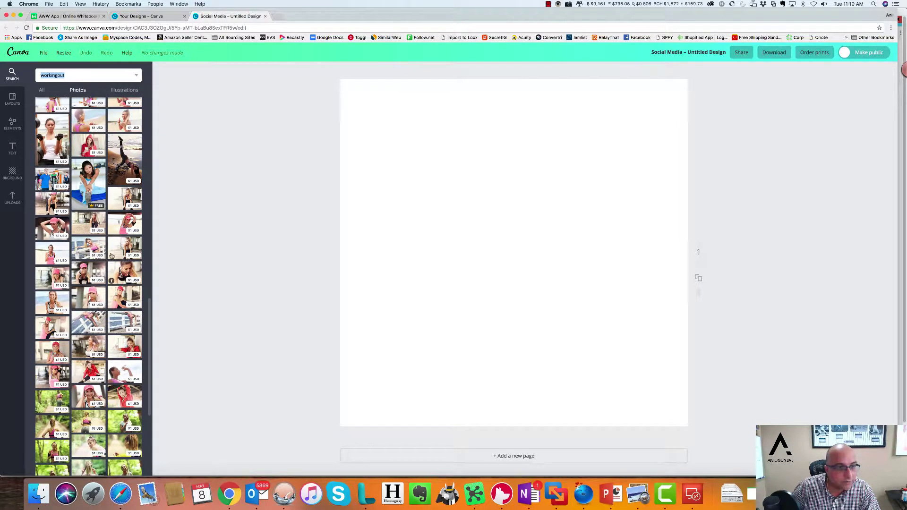
drag(86, 177, 489, 194)
Download the Social Media design as a PNG and close the download message.
click(774, 52)
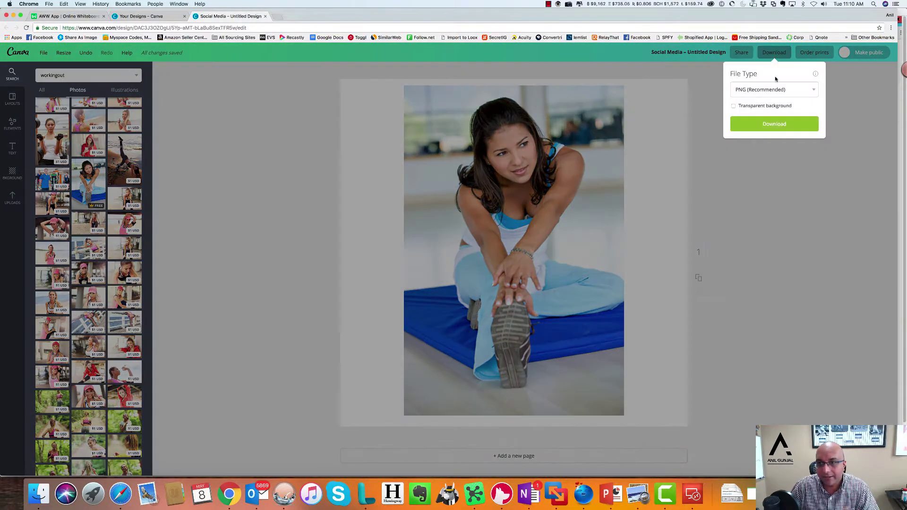
click(772, 124)
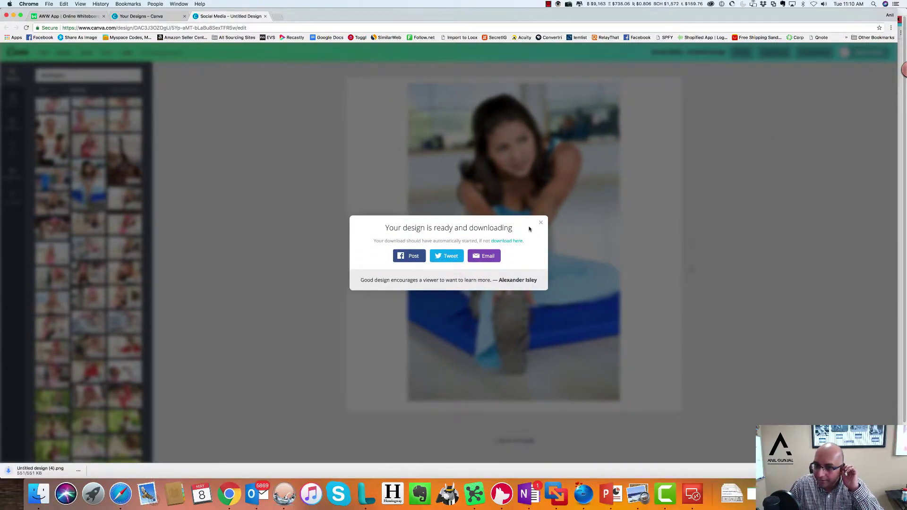
click(541, 225)
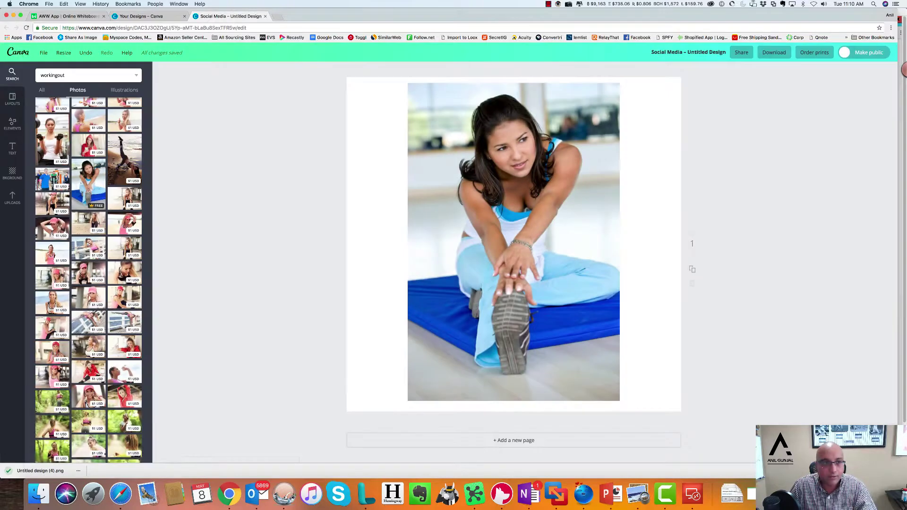
Return to the Canva home page and create a blank Facebook Cover design.
click(26, 55)
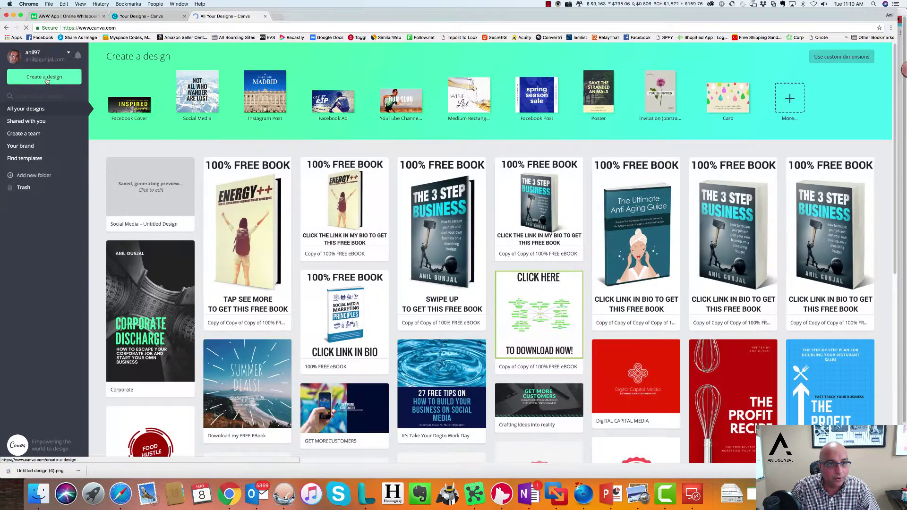
click(47, 78)
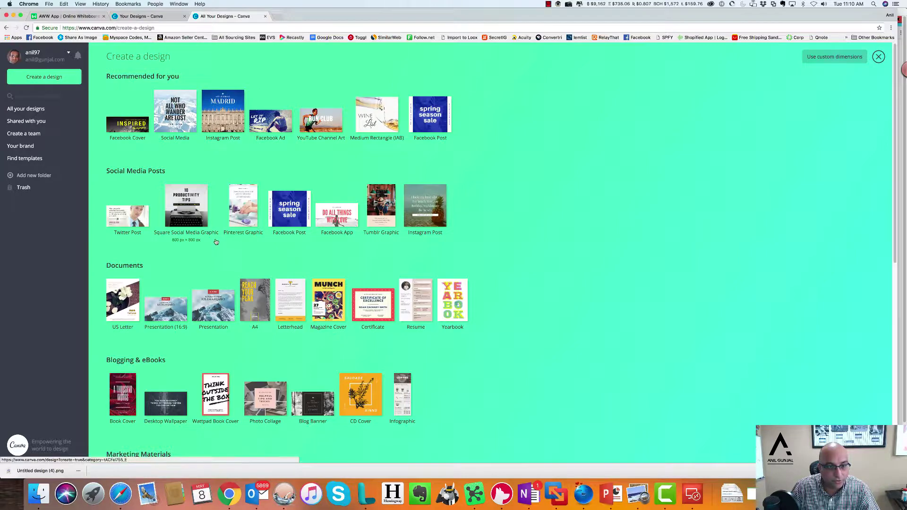
scroll(332, 265, down, 5)
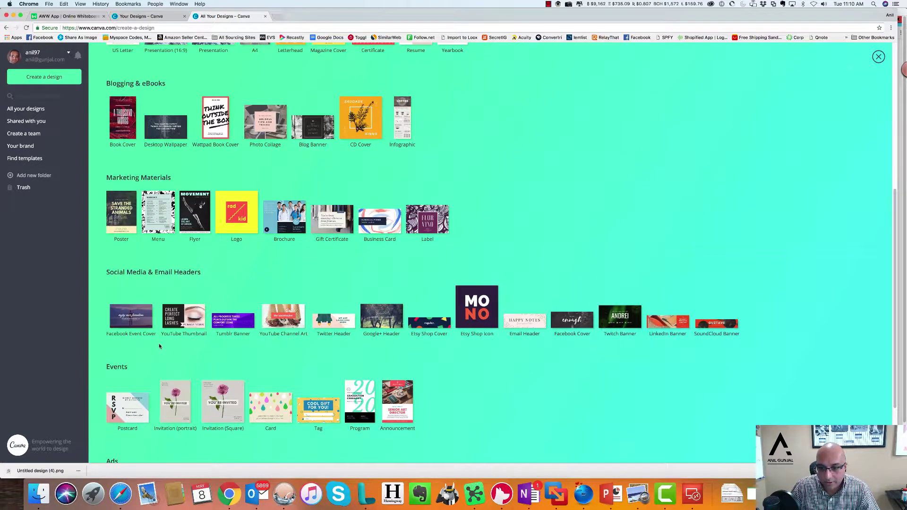
click(566, 323)
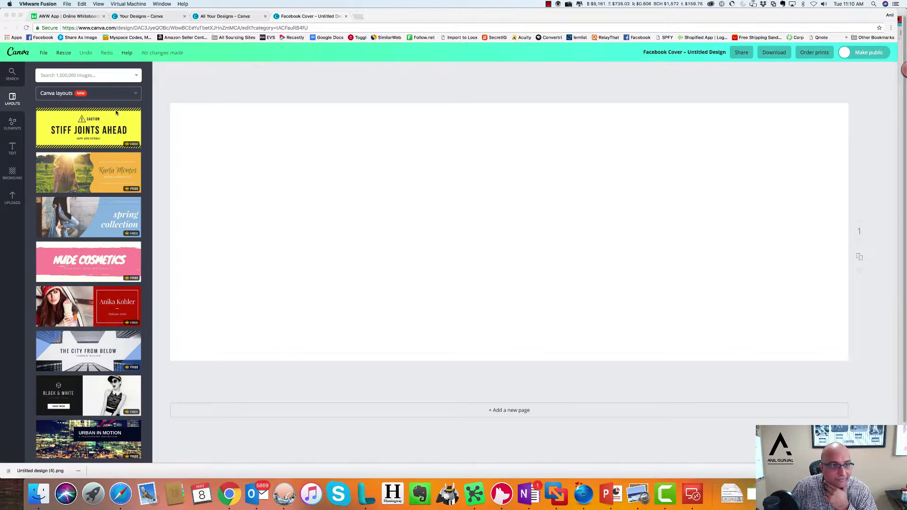
Look through the Facebook Cover layouts and apply the free "SALE UP TO 50% OFF" layout with two women making peace signs.
scroll(99, 263, down, 3)
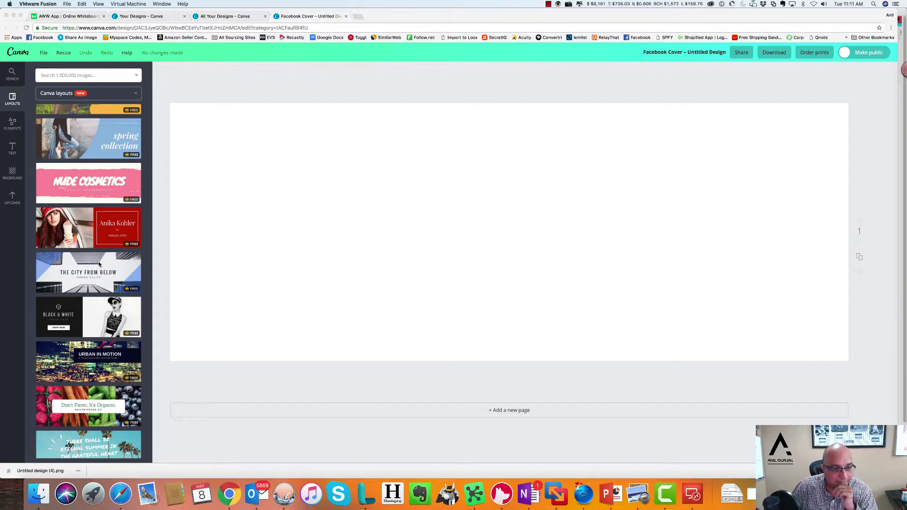
scroll(99, 265, down, 3)
scroll(100, 265, down, 5)
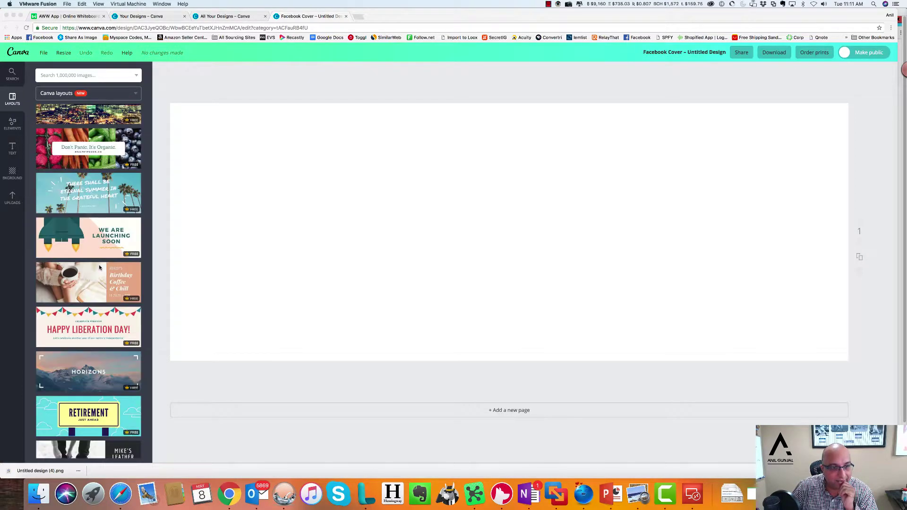
scroll(103, 282, down, 3)
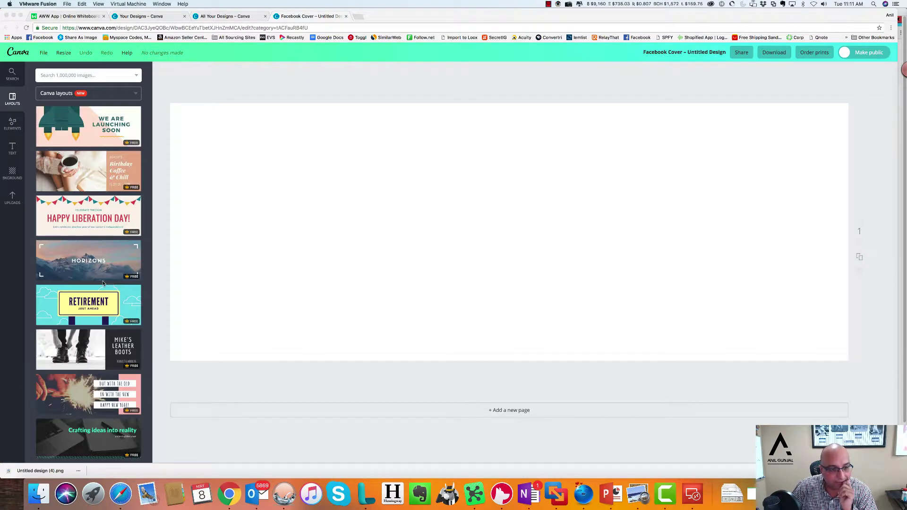
scroll(103, 282, down, 9)
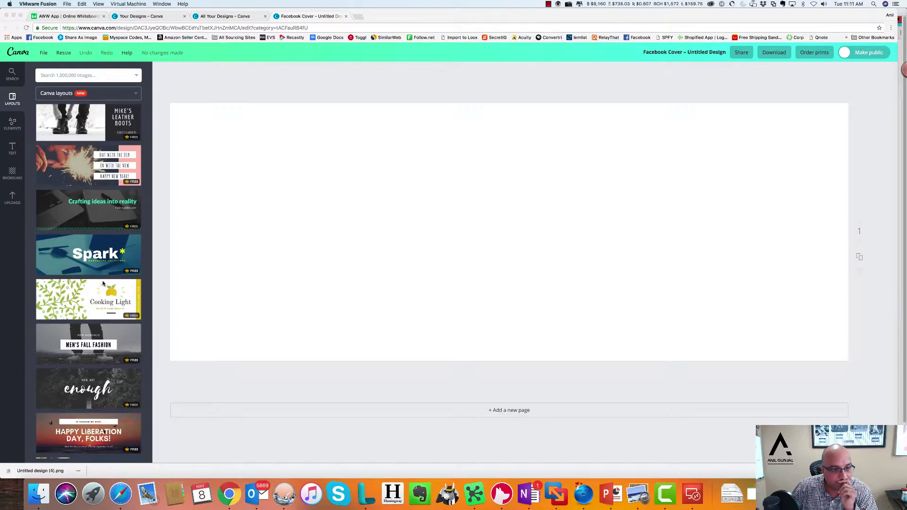
scroll(103, 283, down, 4)
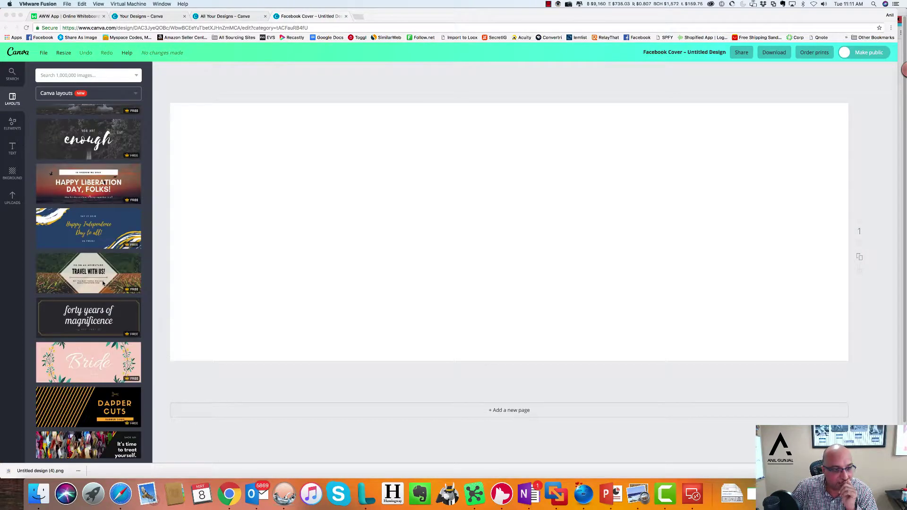
scroll(103, 282, down, 2)
scroll(103, 283, down, 2)
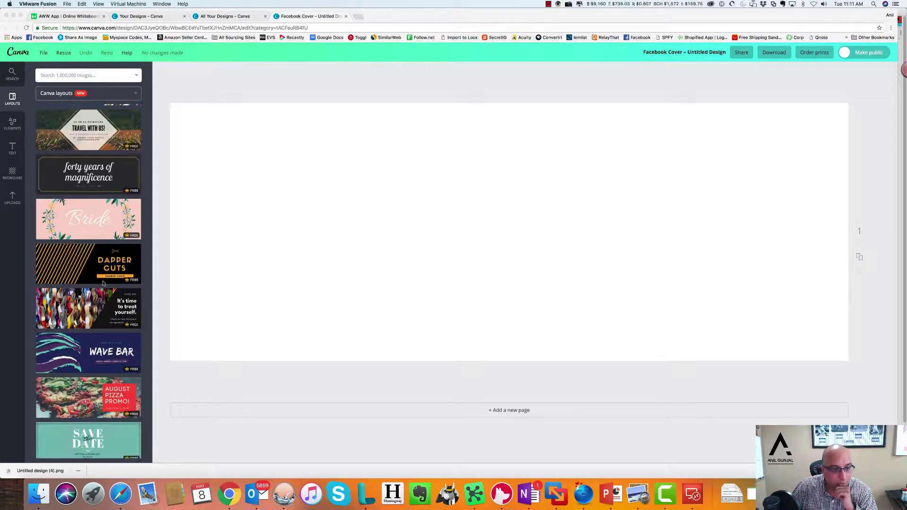
scroll(103, 282, down, 1)
scroll(103, 282, down, 7)
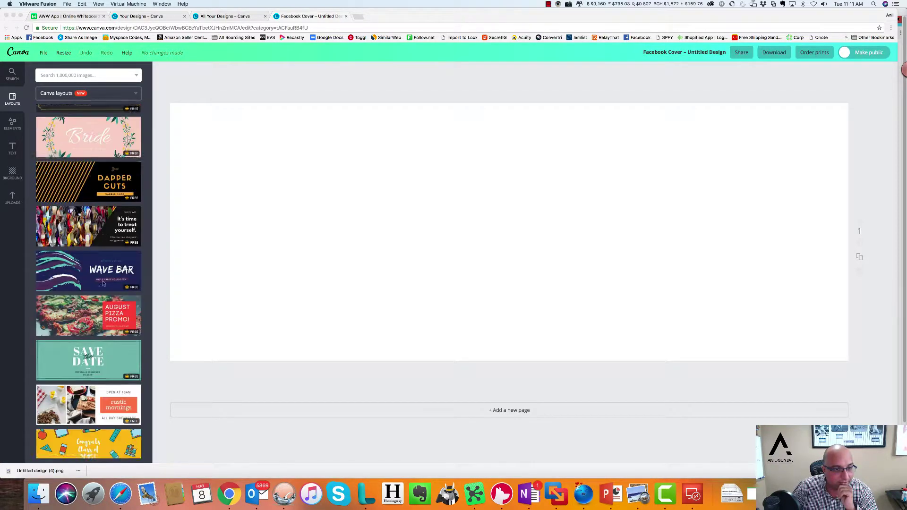
scroll(103, 282, down, 4)
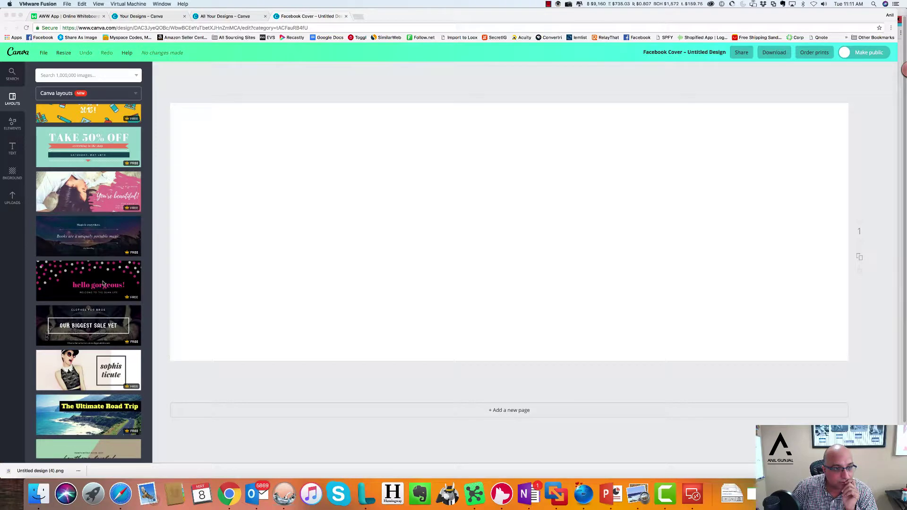
scroll(103, 283, down, 10)
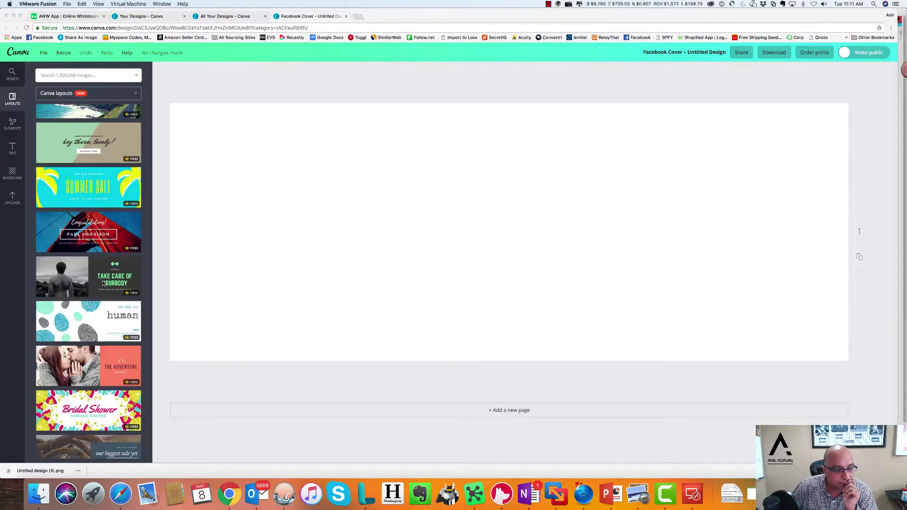
scroll(103, 283, down, 5)
scroll(103, 284, down, 5)
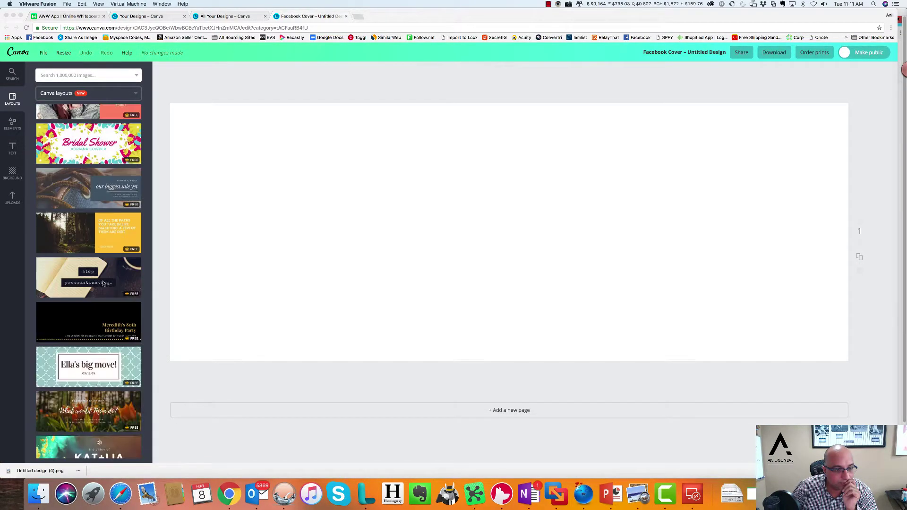
scroll(103, 282, down, 5)
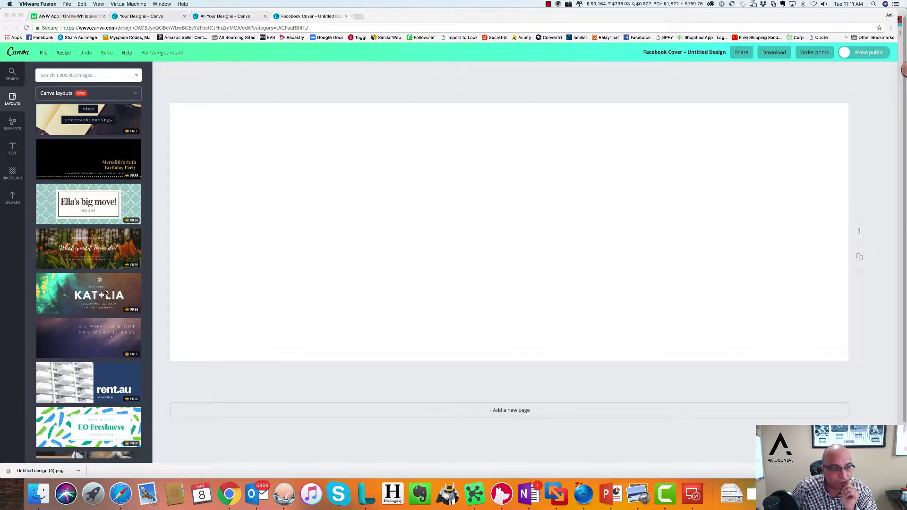
scroll(105, 293, down, 9)
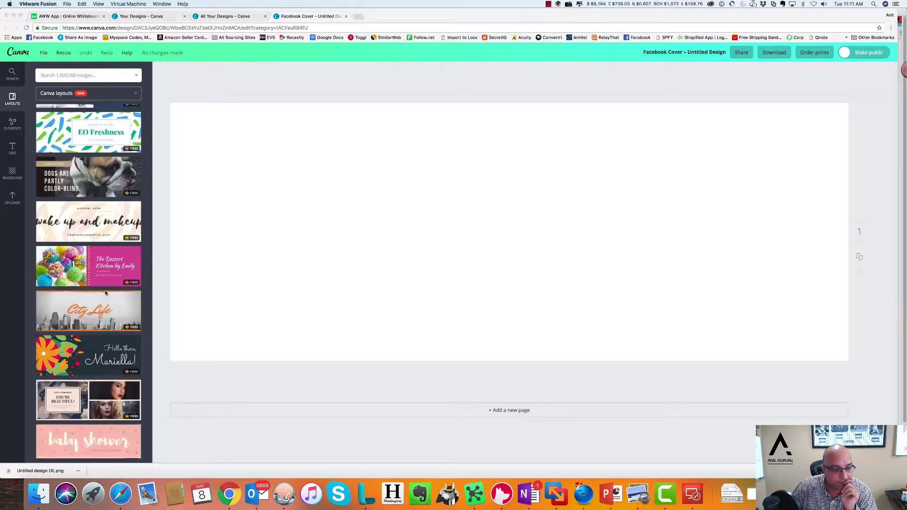
scroll(106, 293, down, 2)
scroll(105, 292, down, 10)
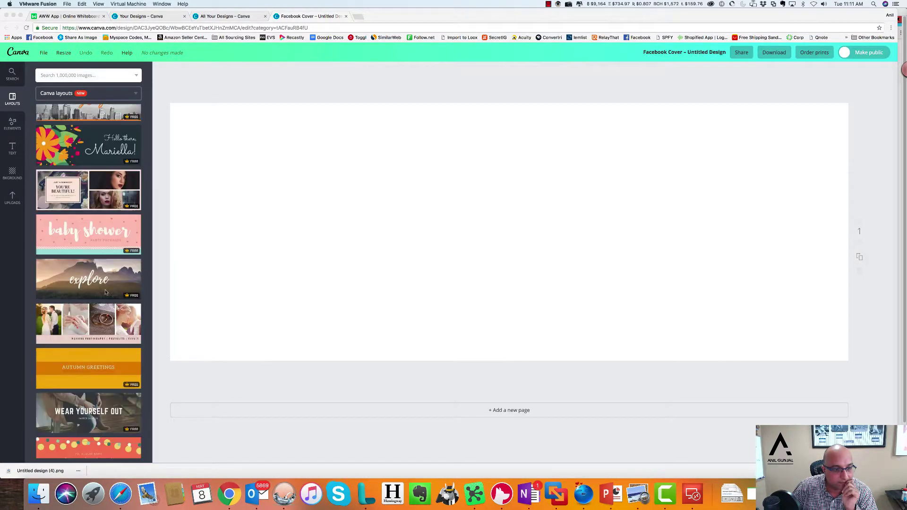
scroll(104, 291, down, 3)
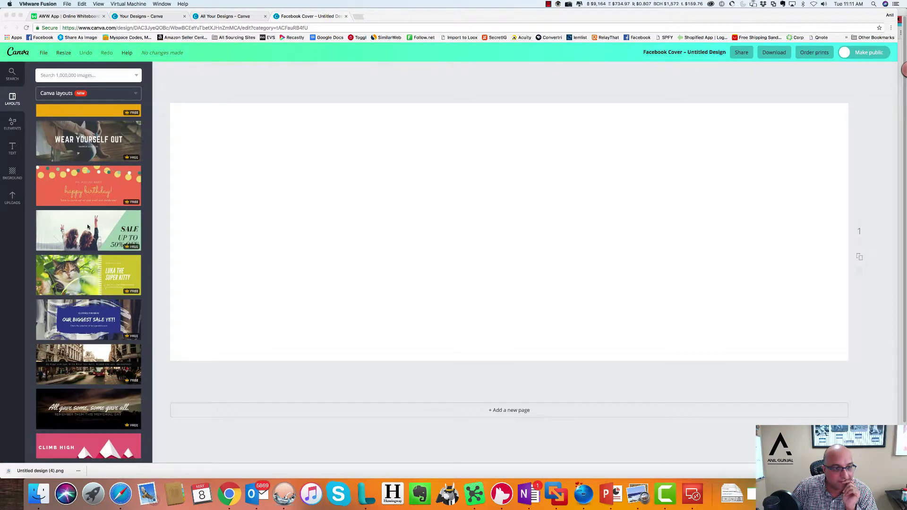
click(240, 241)
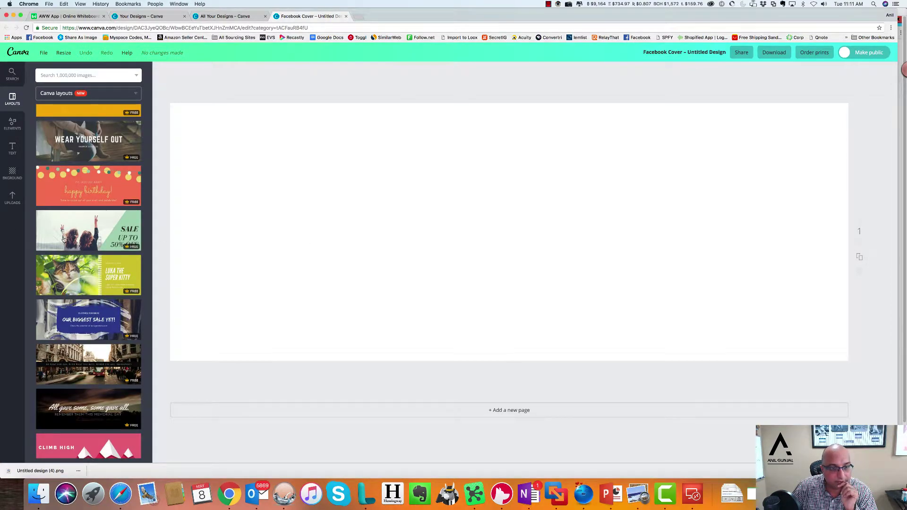
drag(64, 240, 273, 250)
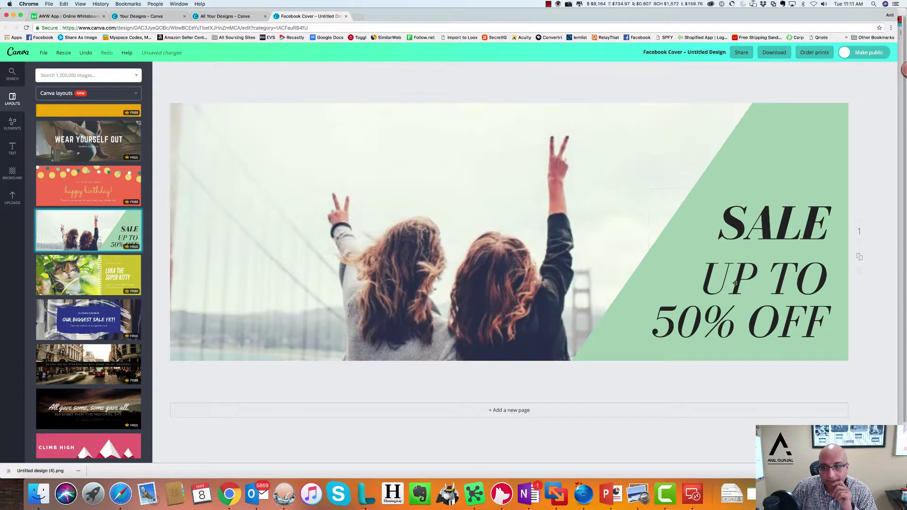
Replace the "SALE" heading on the cover with "ENERGY".
click(745, 239)
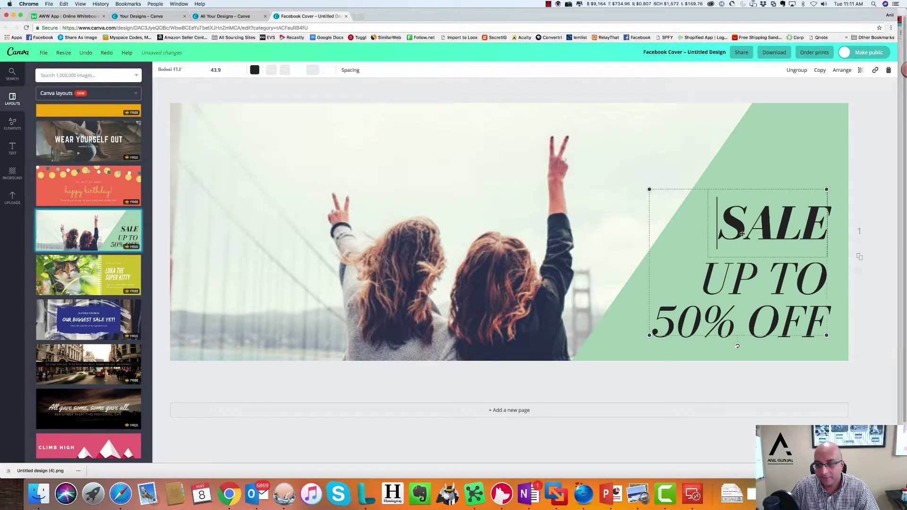
double_click(741, 234)
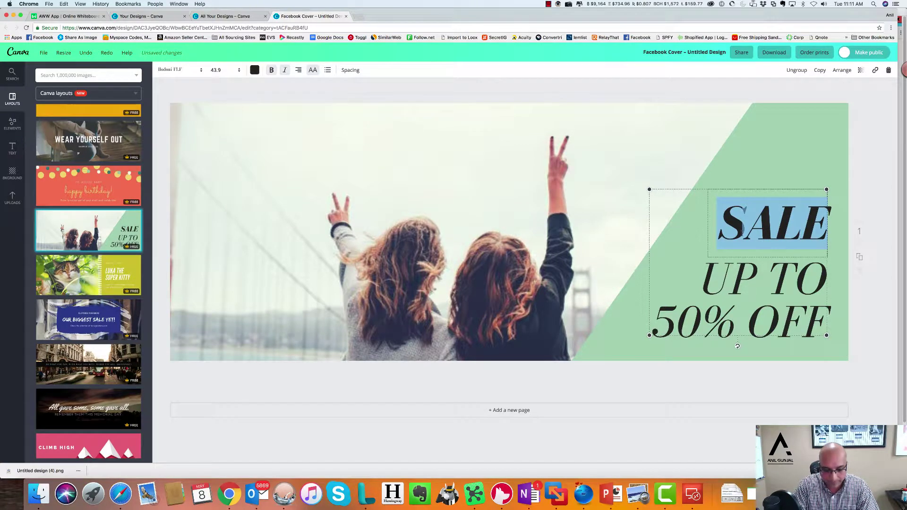
text(NED)
key(BackSpace)
text(ED MORE)
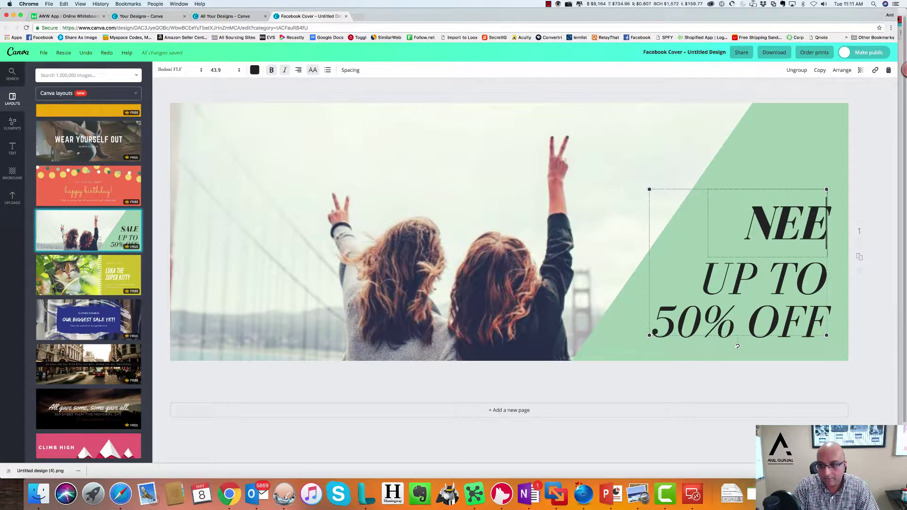
key(BackSpace)
key(BackSpace)
key(BackSpace)
key(BackSpace)
key(BackSpace)
key(BackSpace)
key(BackSpace)
key(BackSpace)
key(BackSpace)
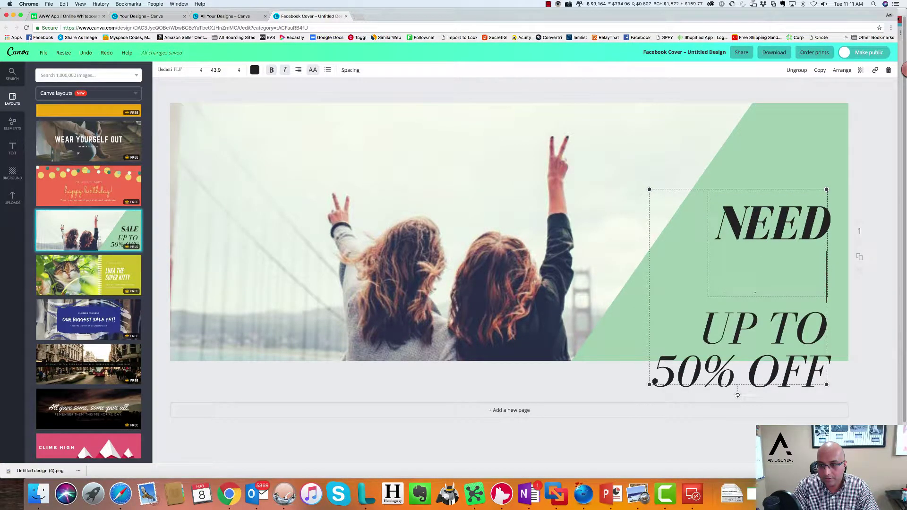
text(ENERGY)
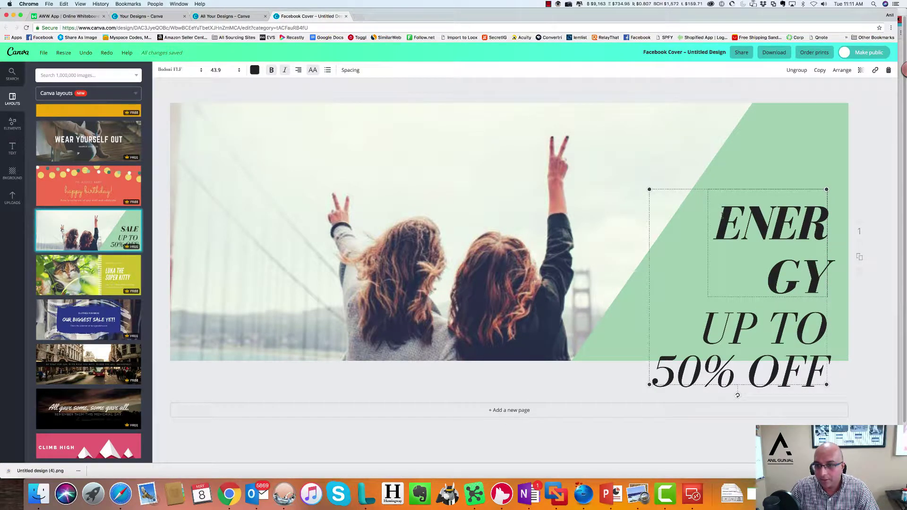
Set the font size of the "ENERGY" heading to 36.
drag(721, 214, 831, 285)
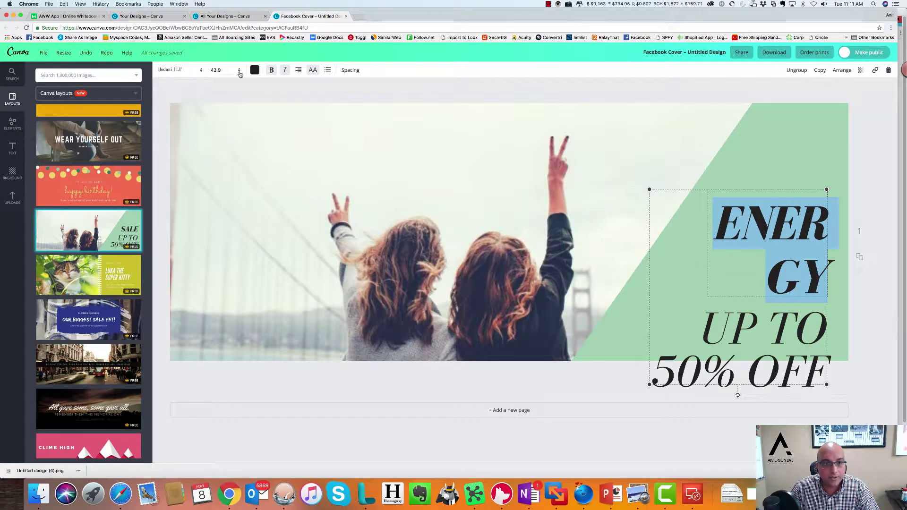
click(240, 74)
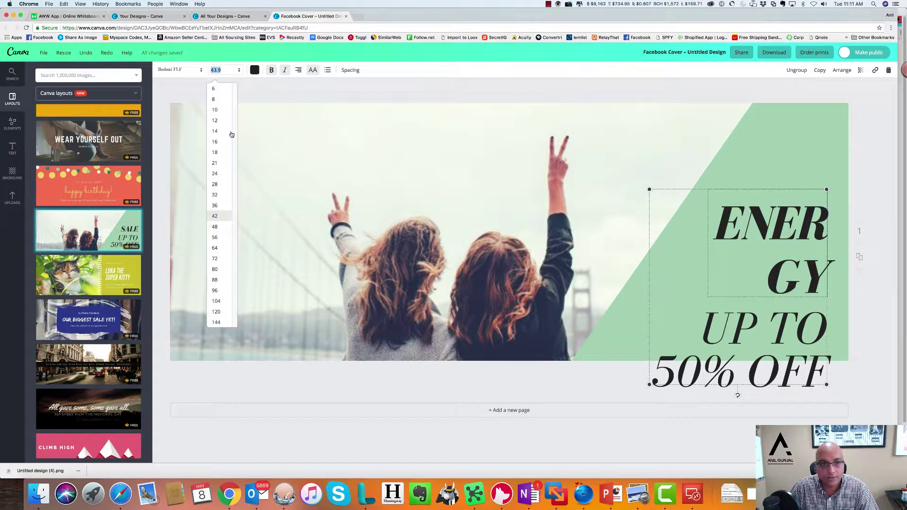
click(223, 204)
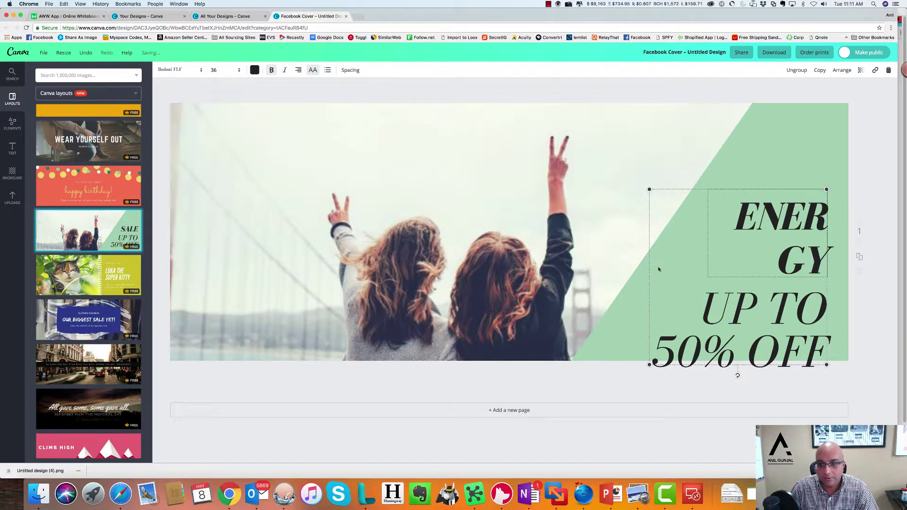
Shift the green shape to the left, remove bold from "ENERGY", and move the text group slightly right and up.
drag(647, 271, 596, 269)
double_click(798, 244)
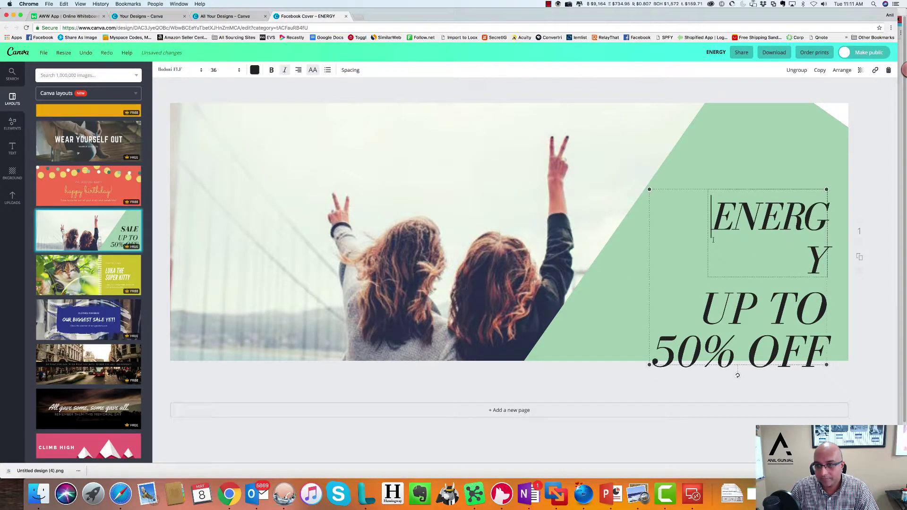
drag(648, 287, 663, 282)
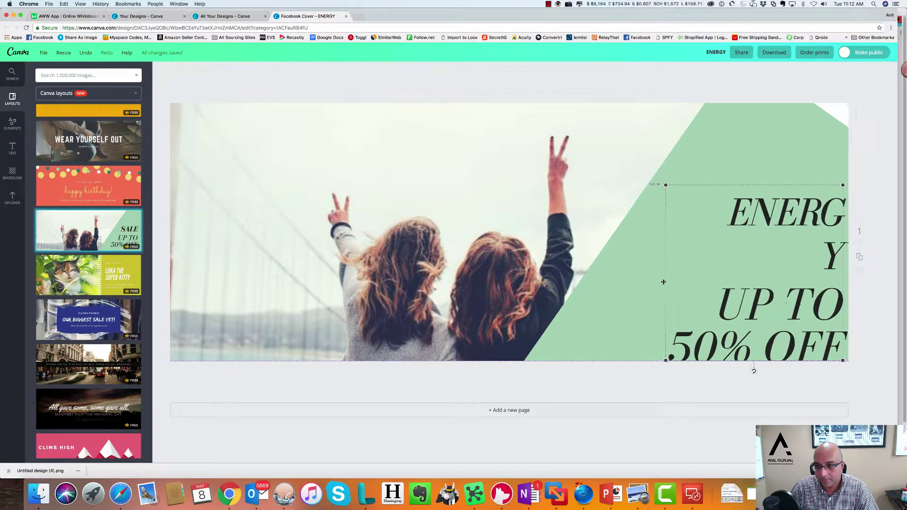
Reduce the font size of the "ENERGY" heading to 32.
double_click(737, 213)
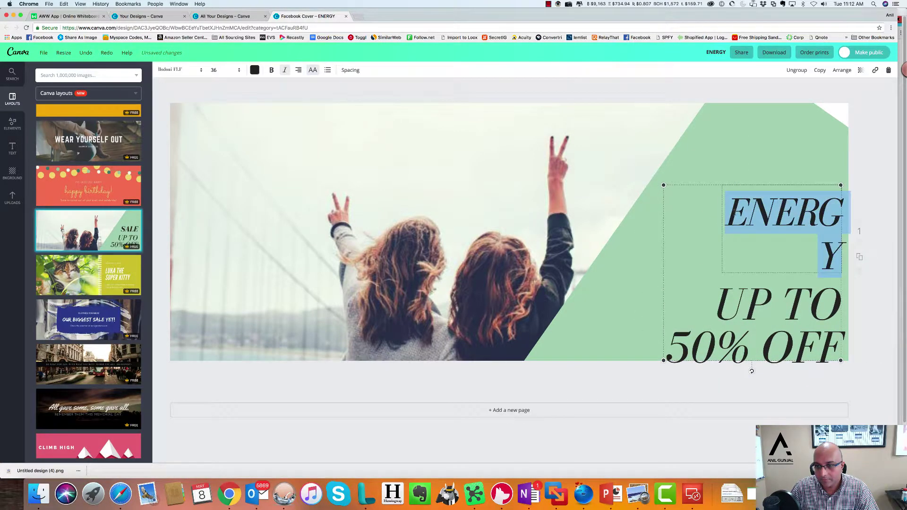
click(731, 213)
drag(732, 213, 843, 258)
click(238, 71)
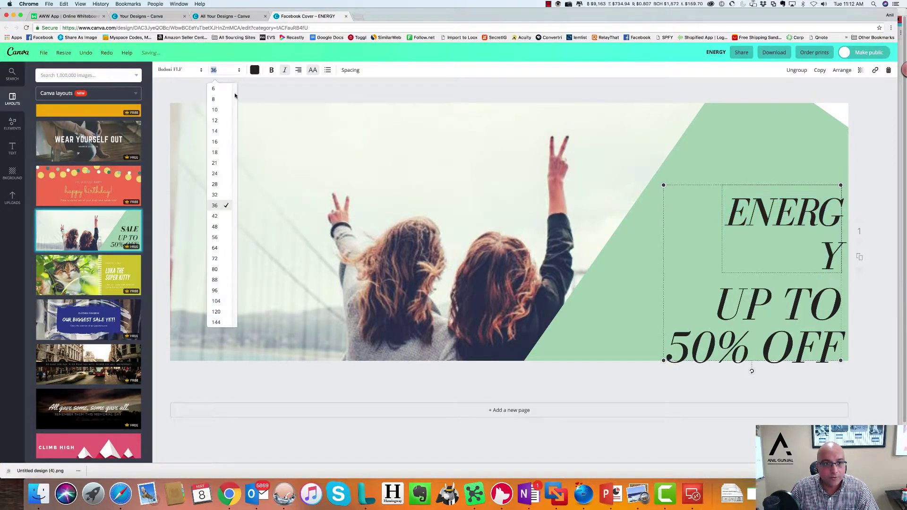
click(219, 190)
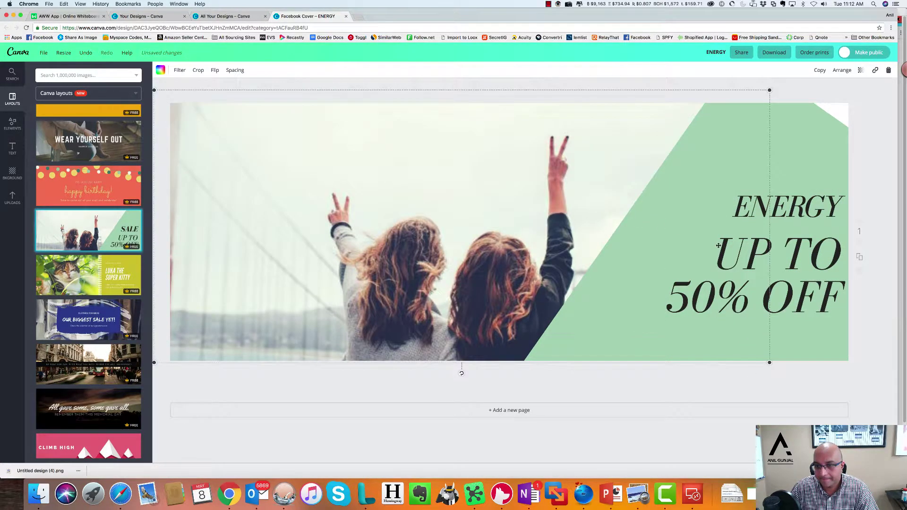
Replace the "UP TO 50% OFF" text below the heading with "CLICK LINK BELOW".
click(718, 244)
click(724, 248)
drag(817, 310, 831, 306)
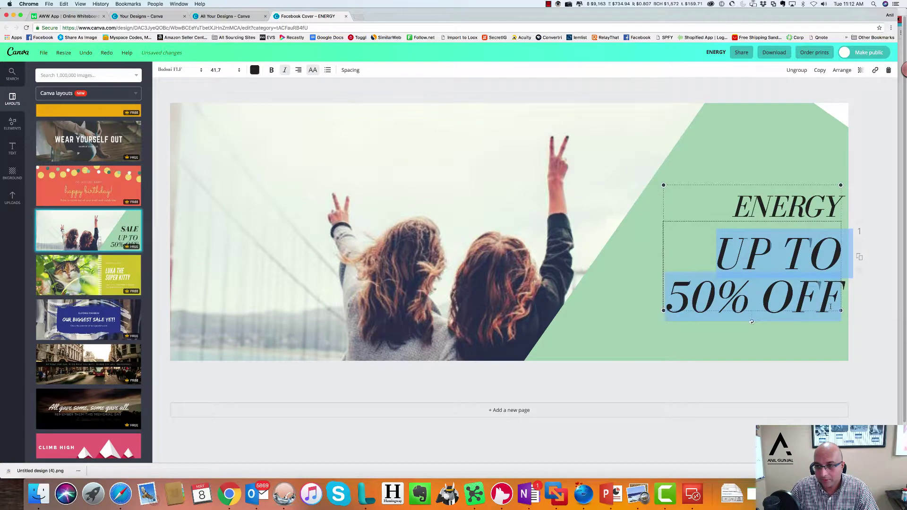
key(BackSpace)
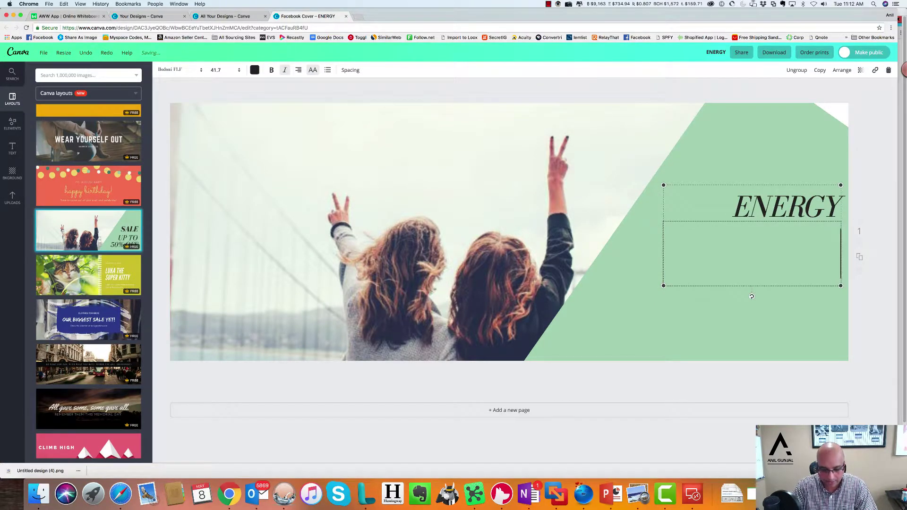
text(CLICK LI)
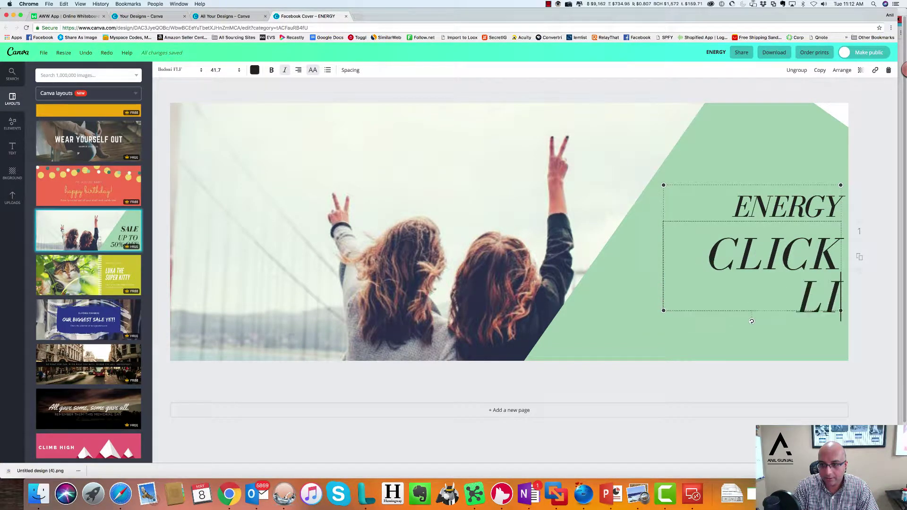
text(NK )
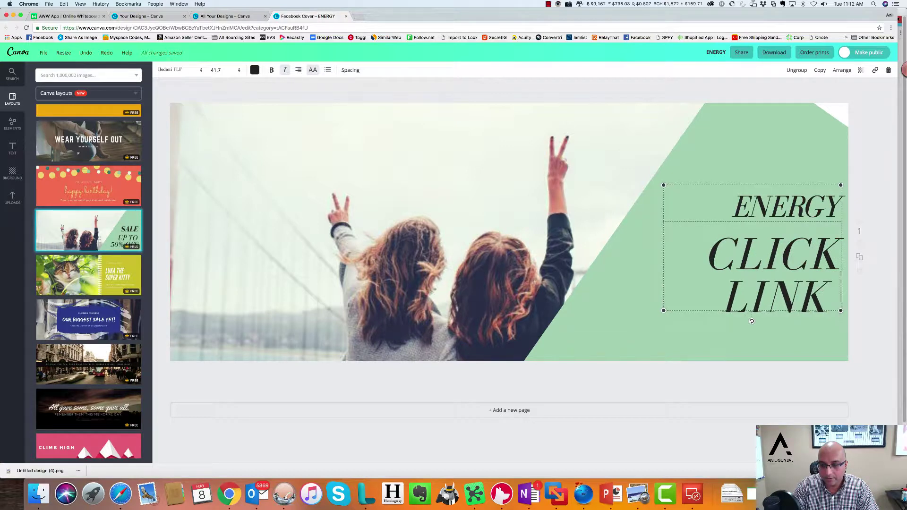
text(BELOW)
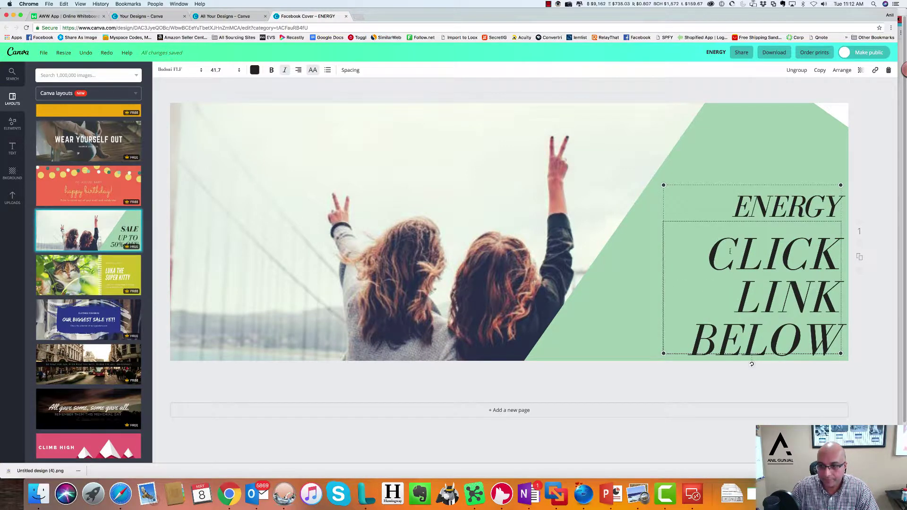
Set the font size of "CLICK LINK BELOW" to 28 and move the text group down within the green shape.
drag(709, 252, 828, 329)
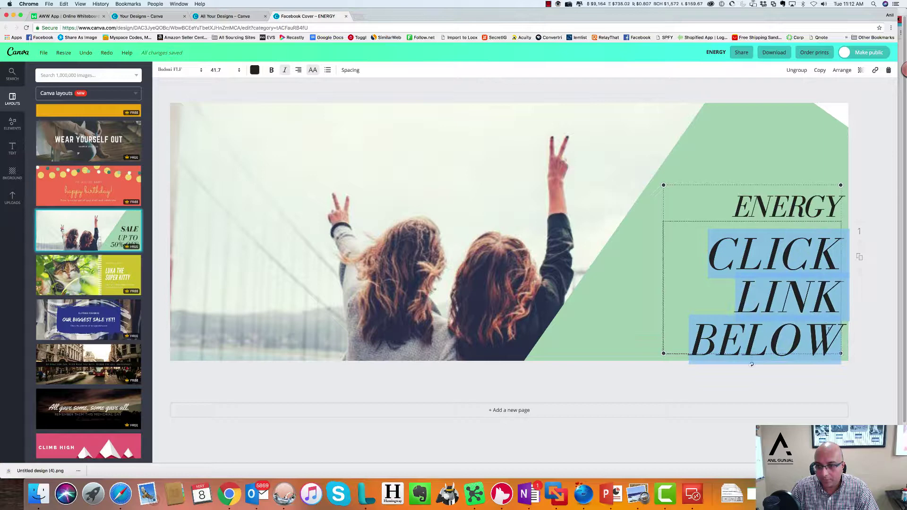
click(241, 72)
click(216, 185)
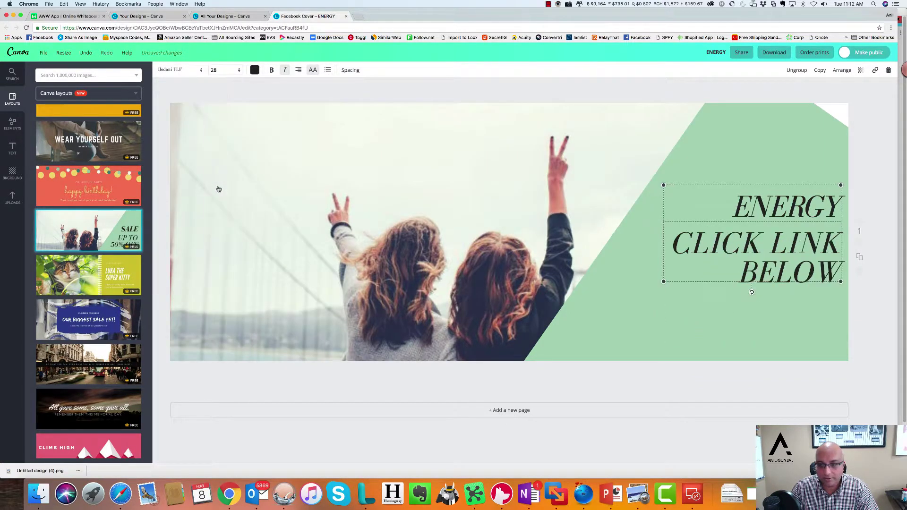
click(824, 303)
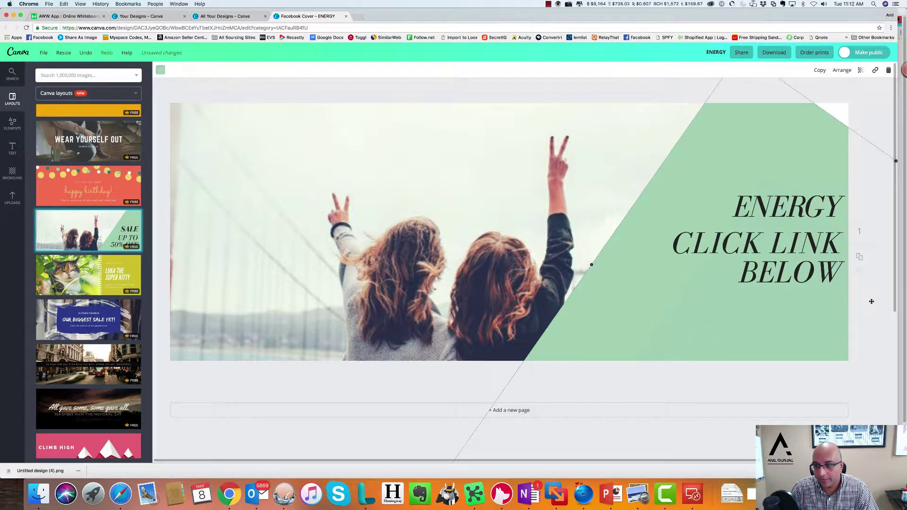
drag(814, 266, 812, 328)
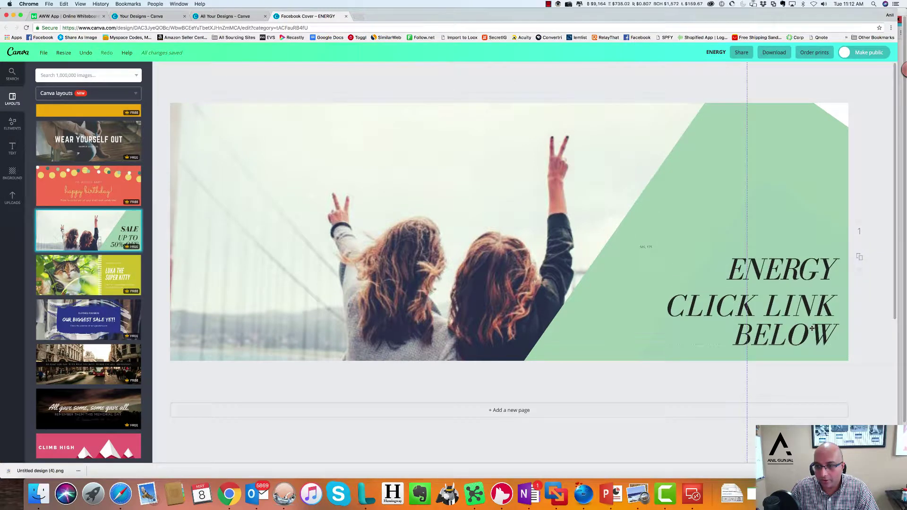
Change the "ENERGY" heading to read "NEED ENERGY?".
click(745, 270)
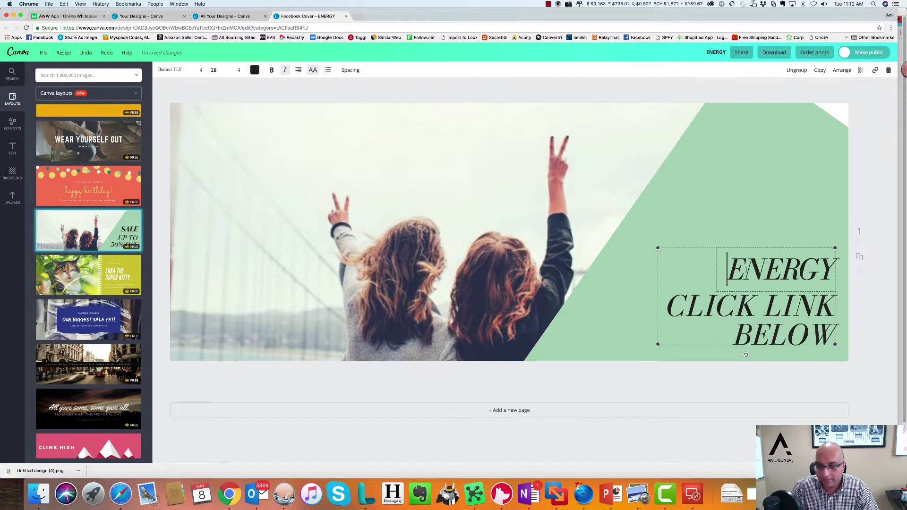
text(NEED )
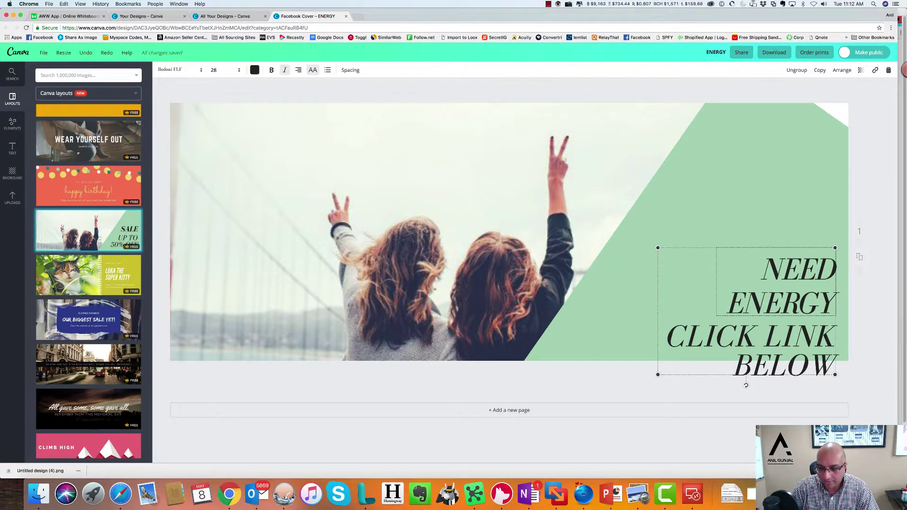
text(?)
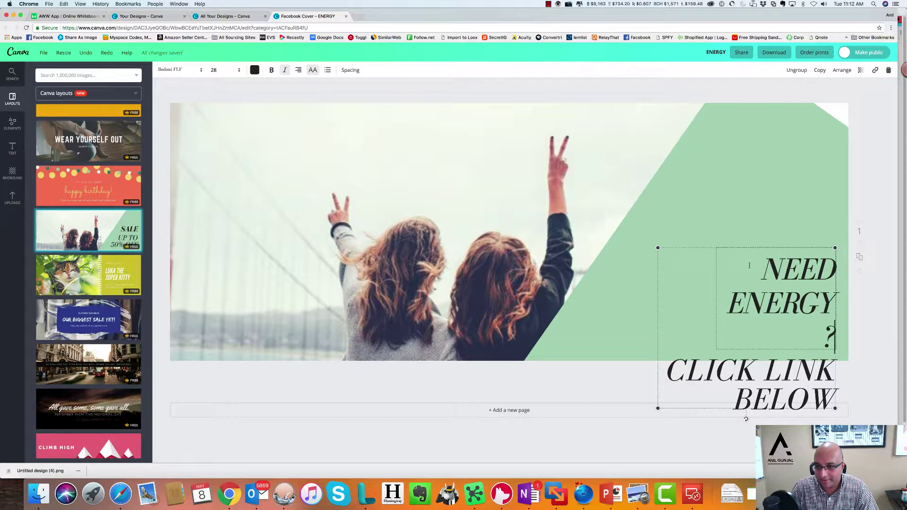
Set the font size of the "NEED ENERGY?" heading to 24 and move the text group slightly up inside the cover.
drag(749, 265, 832, 345)
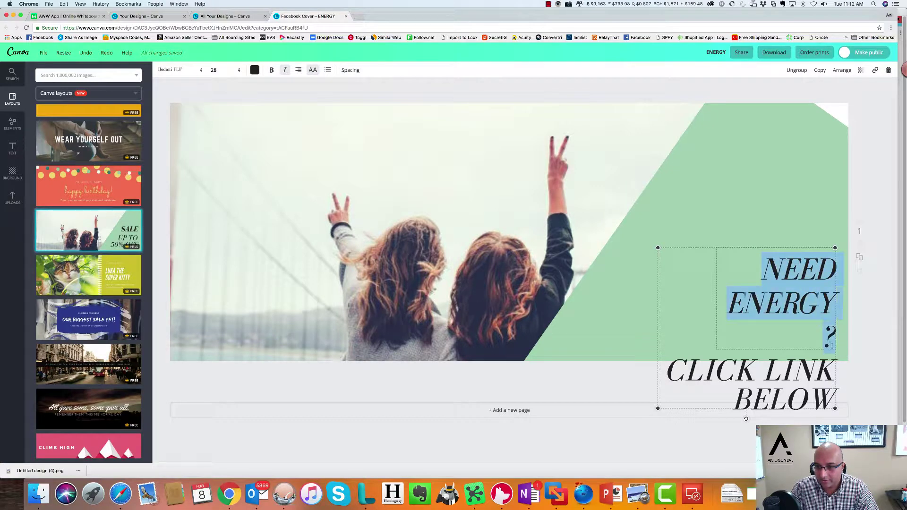
click(239, 72)
click(216, 175)
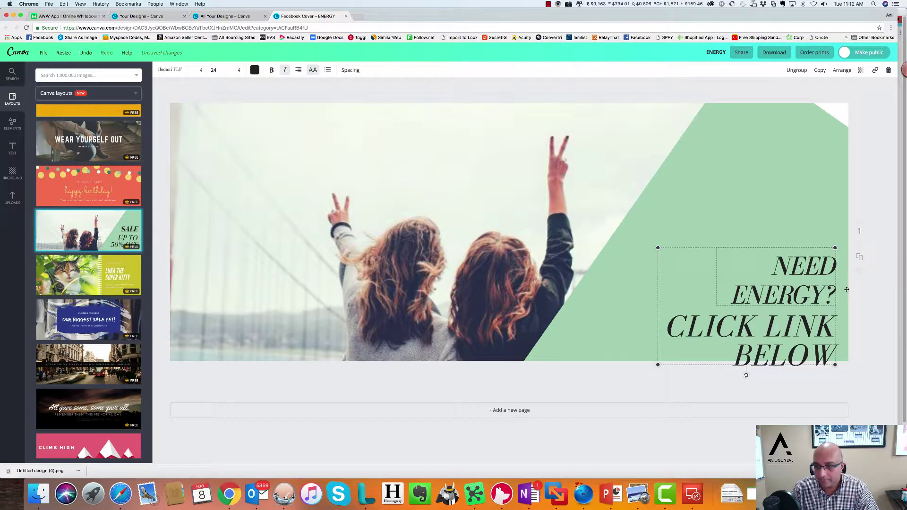
click(790, 257)
drag(793, 275, 793, 262)
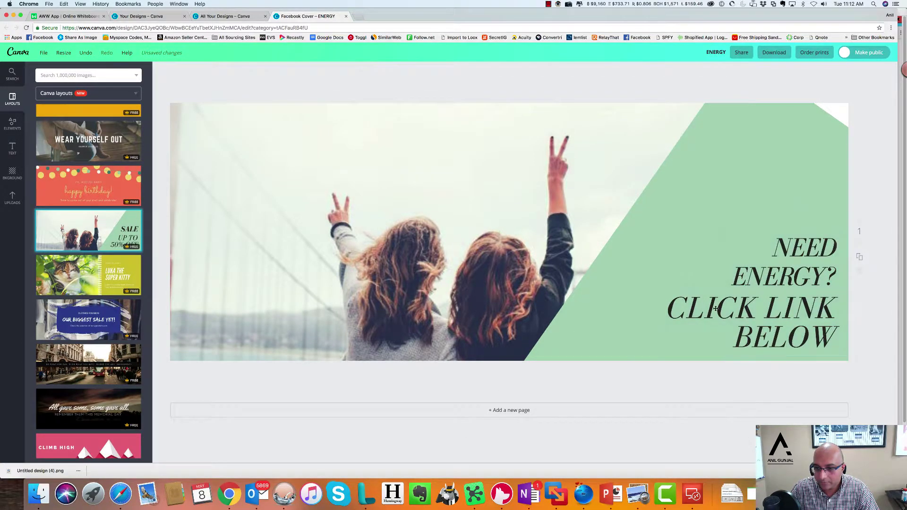
Replace the "CLICK LINK BELOW" text below the heading with "SEND US A MESSAGE BELOW".
click(735, 322)
click(735, 323)
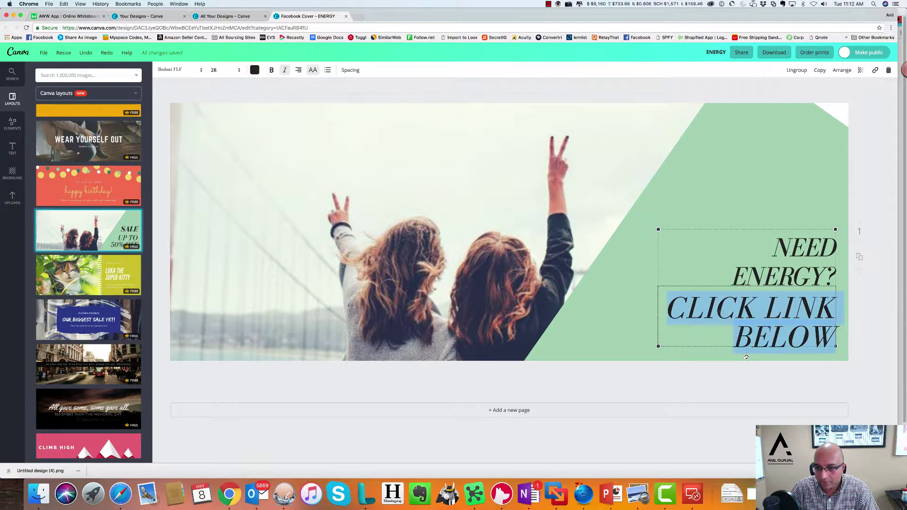
click(810, 381)
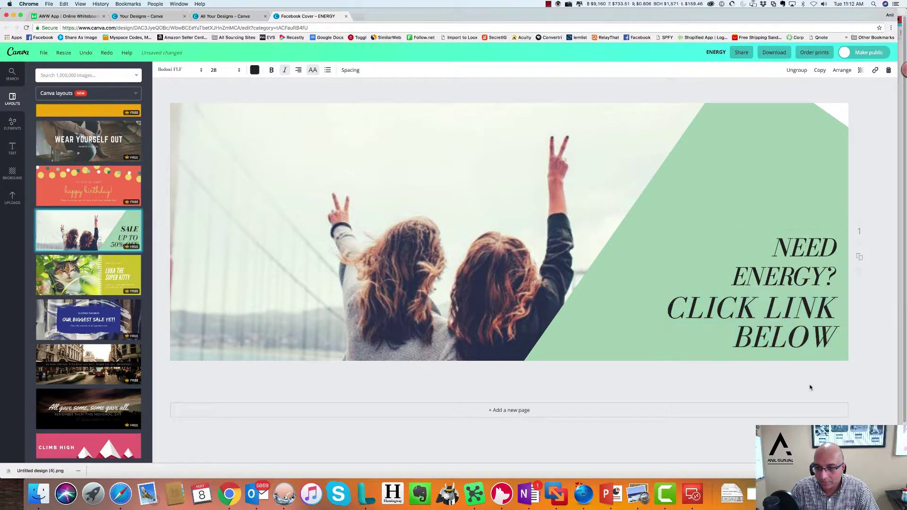
click(679, 310)
mouse_move(835, 343)
mouse_down()
mouse_move(786, 323)
mouse_move(650, 302)
mouse_move(836, 347)
mouse_up()
text(MESSAGE)
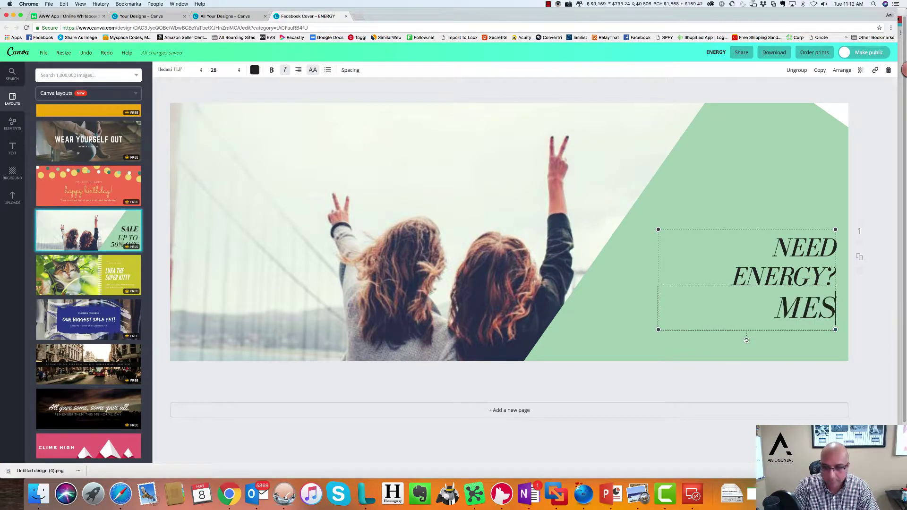
key(BackSpace)
key(BackSpace)
key(BackSpace)
key(BackSpace)
key(BackSpace)
key(BackSpace)
key(BackSpace)
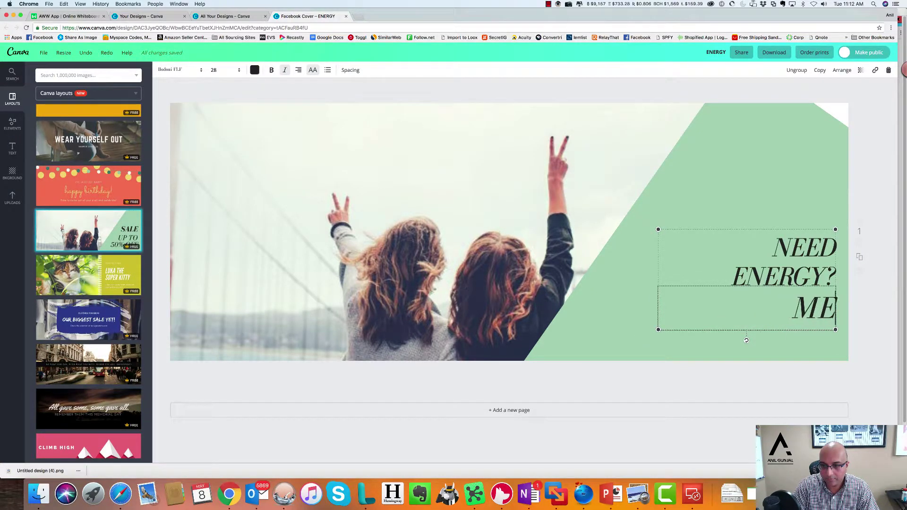
text(SNE)
key(BackSpace)
key(BackSpace)
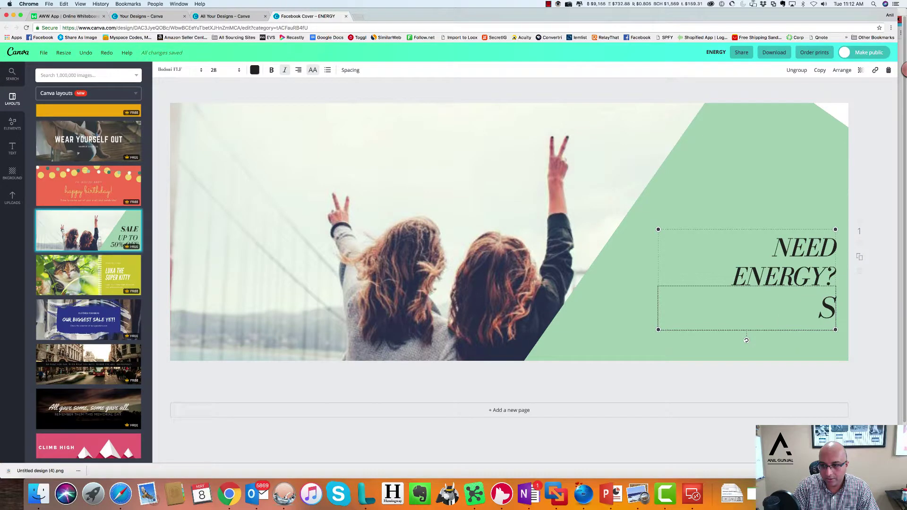
text(END US A MESS)
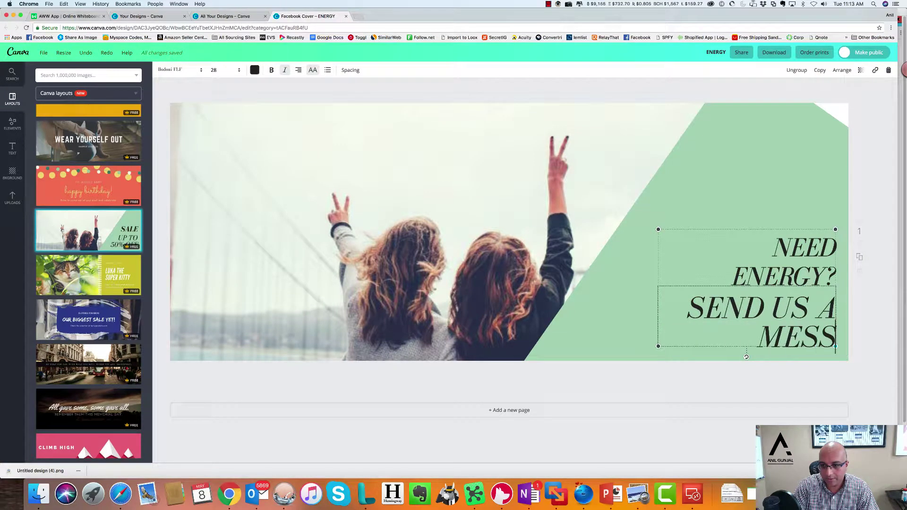
text(AGE BELOW)
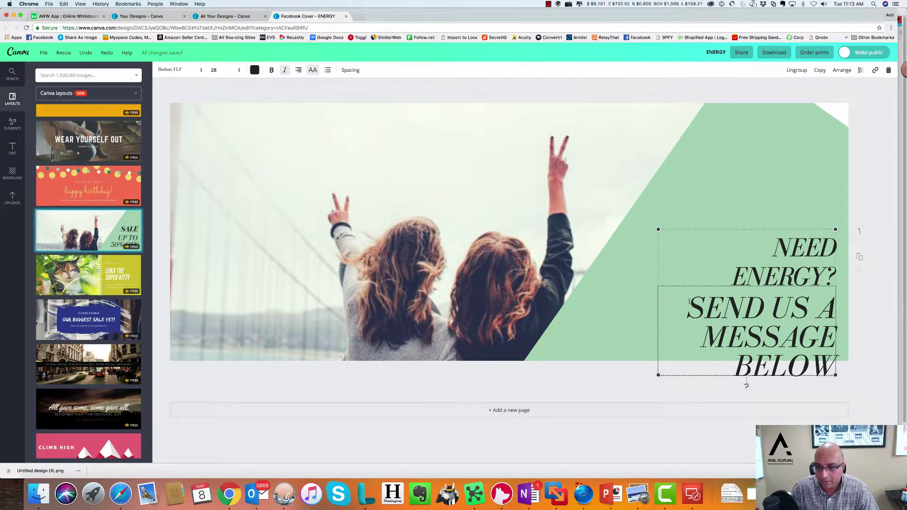
Set the font size of the "SEND US A MESSAGE BELOW" text to 21.
drag(689, 301, 853, 360)
click(238, 71)
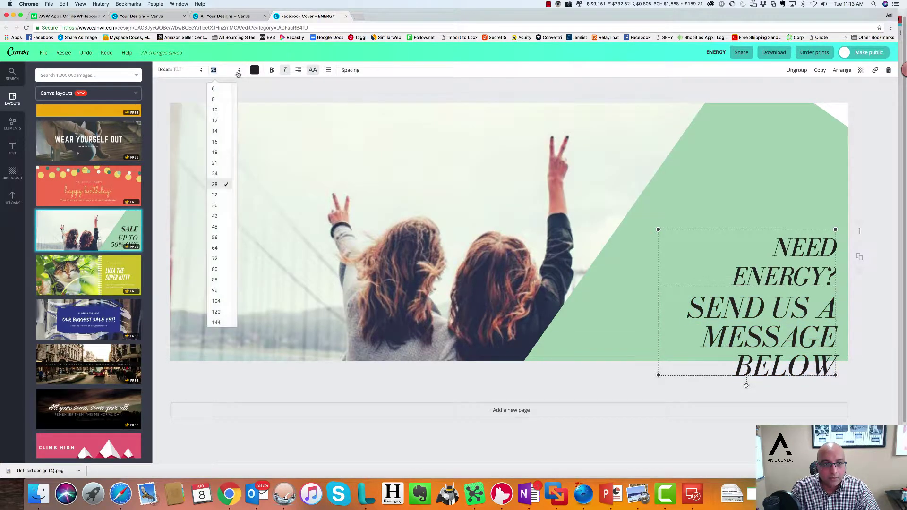
click(219, 160)
click(860, 371)
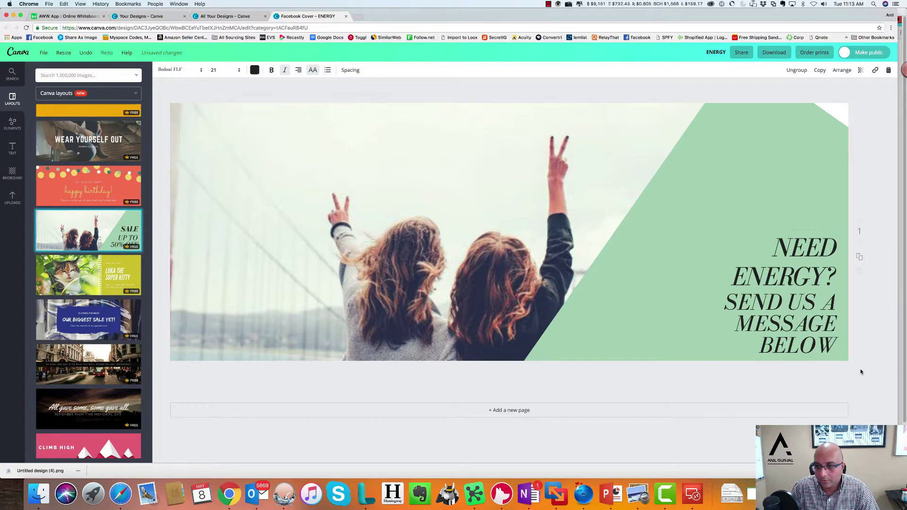
Download the finished Facebook cover design as a PNG file.
click(773, 53)
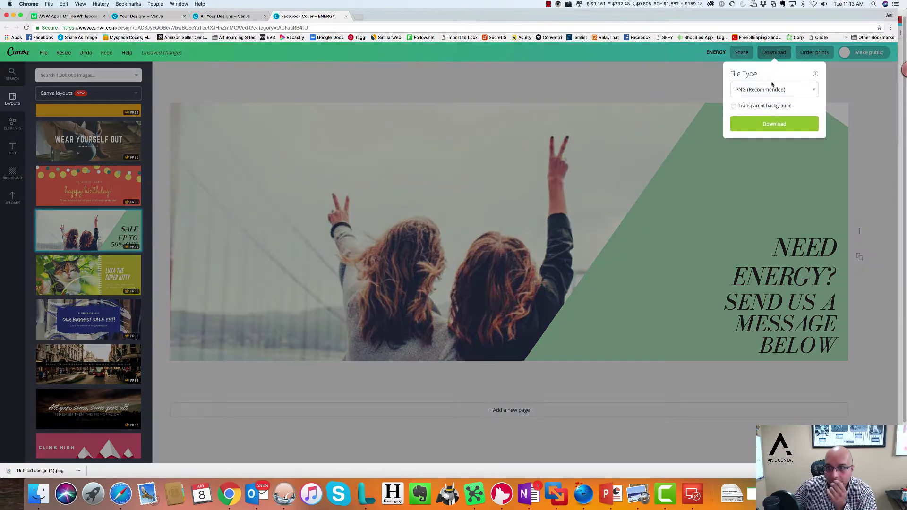
click(771, 123)
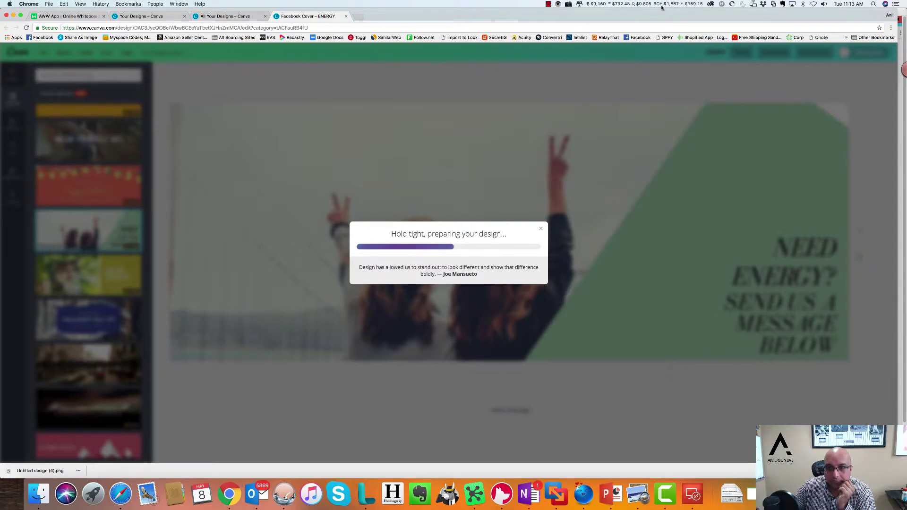
click(547, 5)
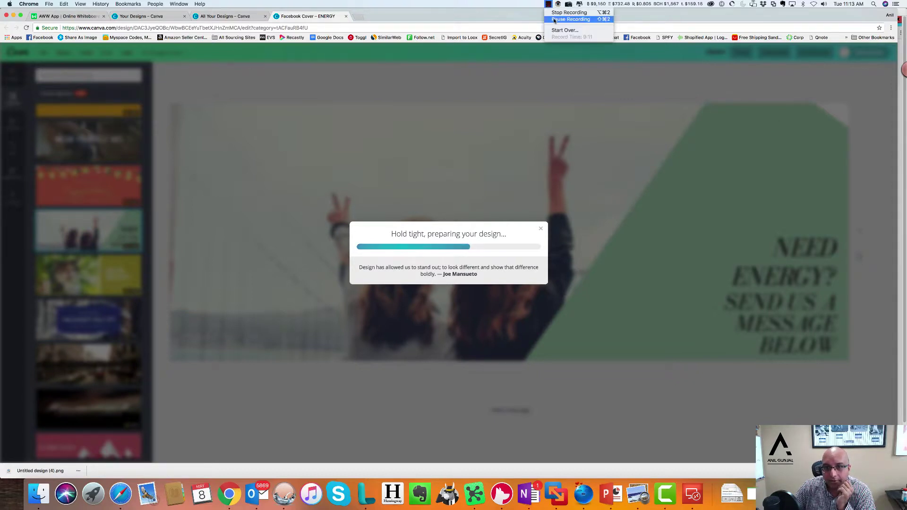
click(571, 19)
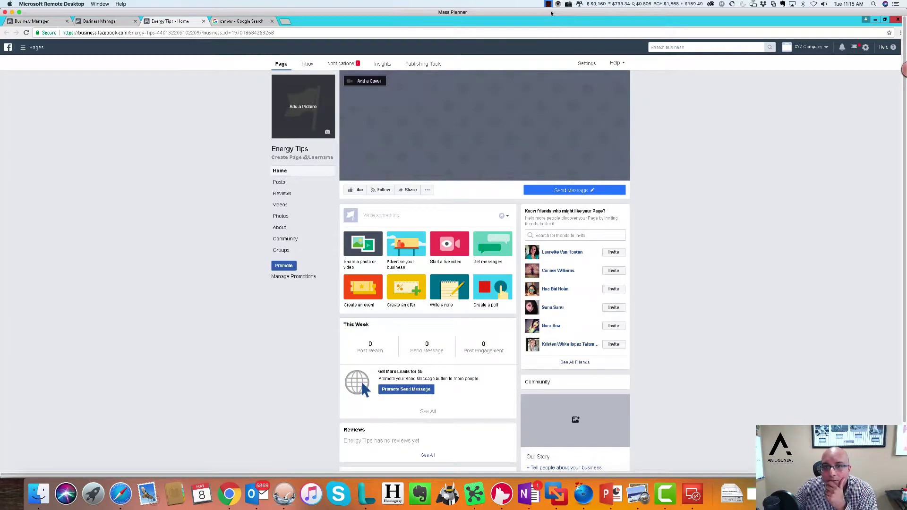
click(326, 133)
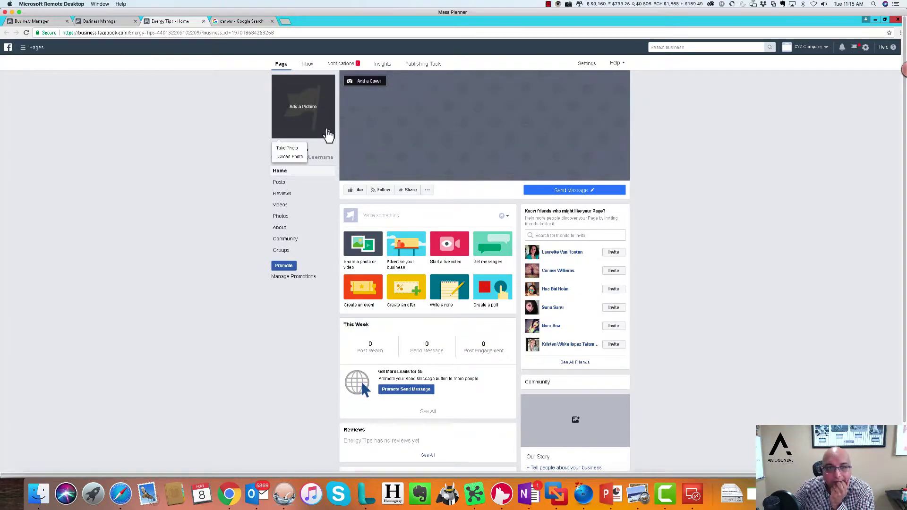
click(291, 156)
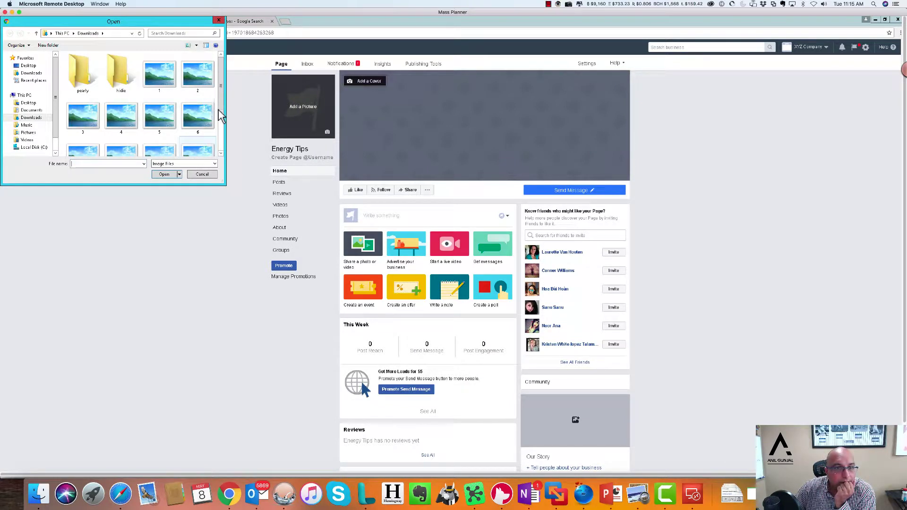
click(220, 134)
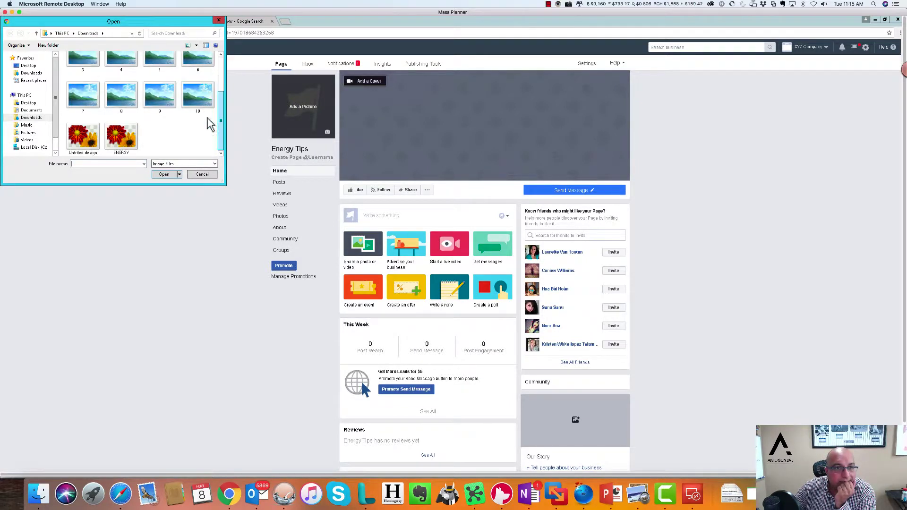
double_click(133, 140)
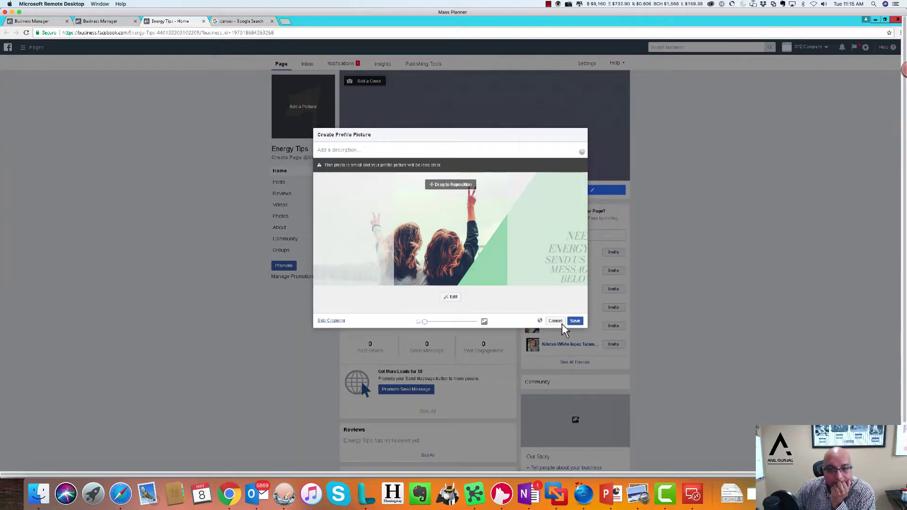
click(554, 320)
Upload the "Untitled design" image from Downloads as the Energy Tips page's profile picture and save it.
click(327, 132)
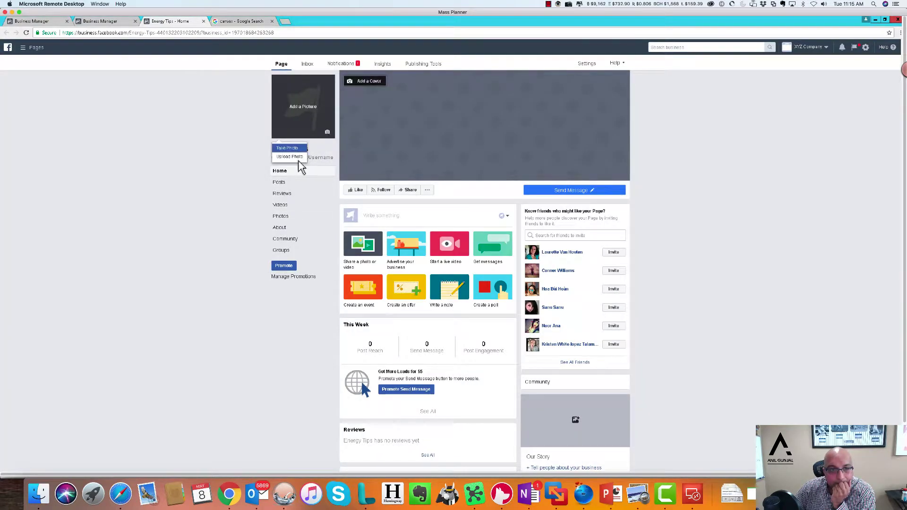
click(290, 157)
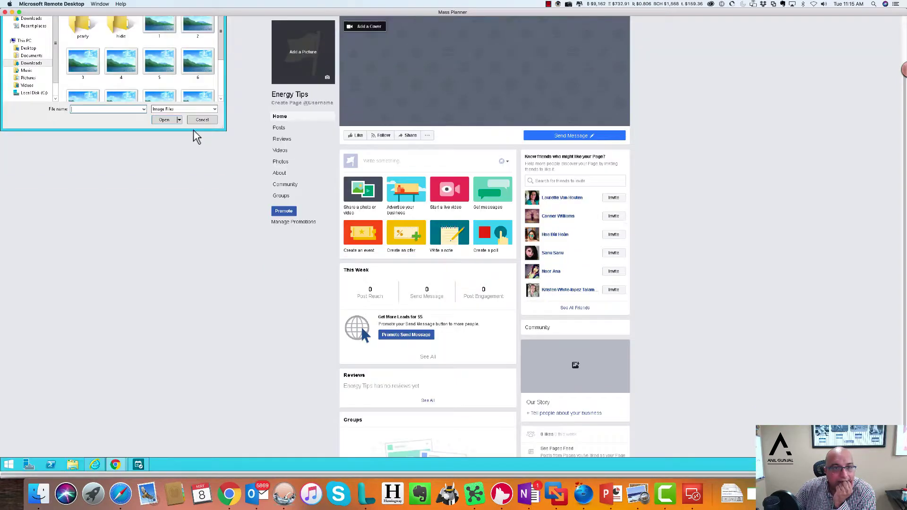
scroll(221, 71, down, 5)
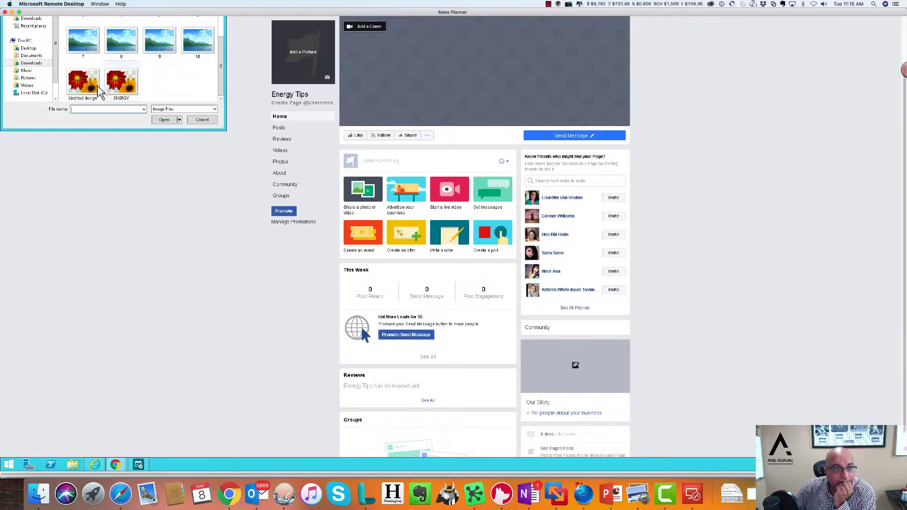
double_click(92, 85)
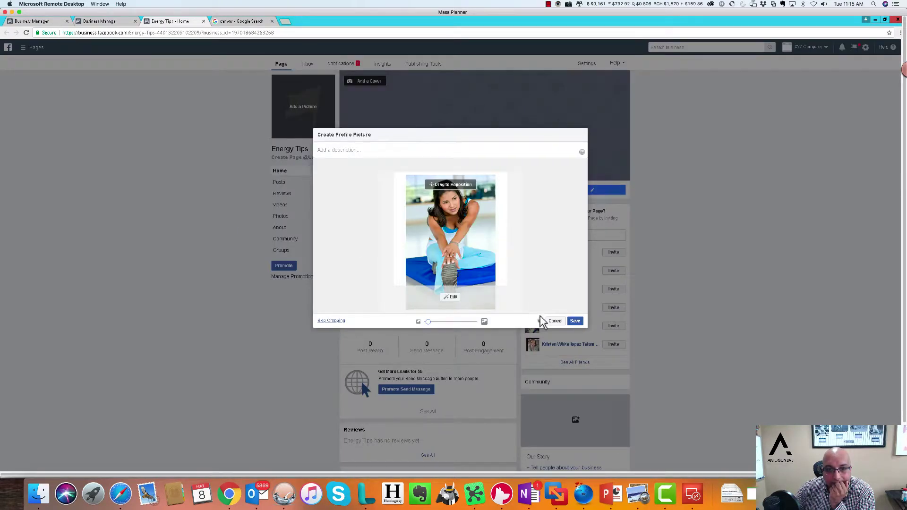
click(573, 321)
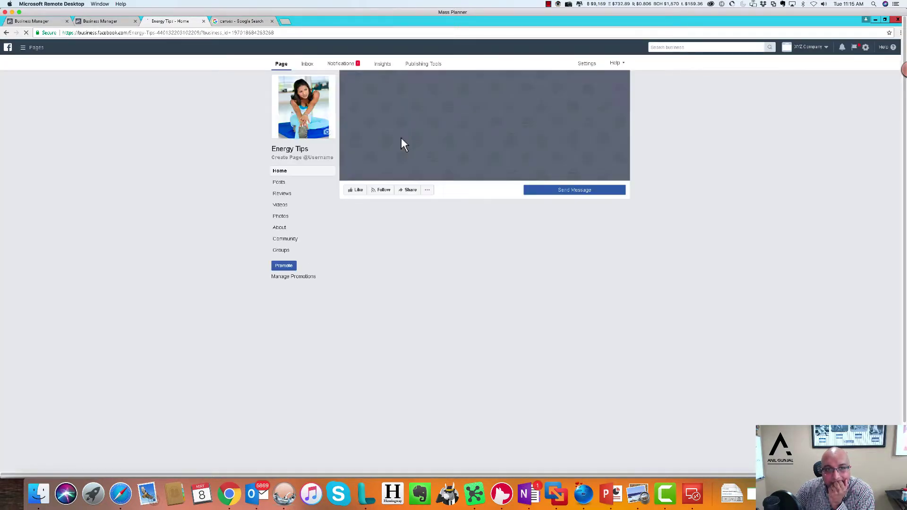
click(369, 82)
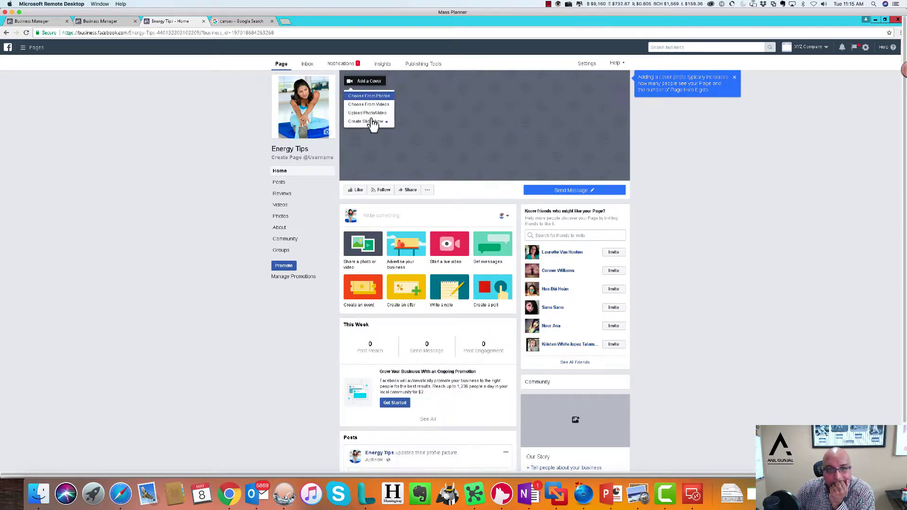
click(373, 98)
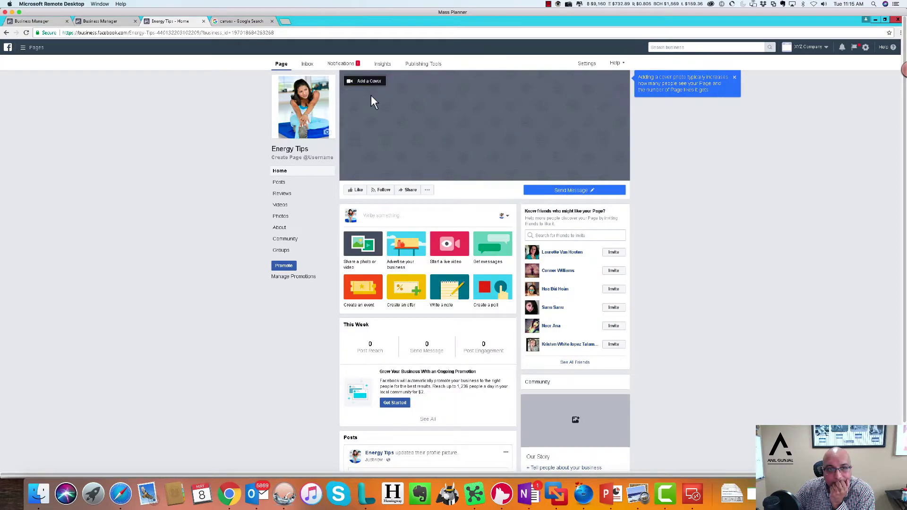
click(563, 375)
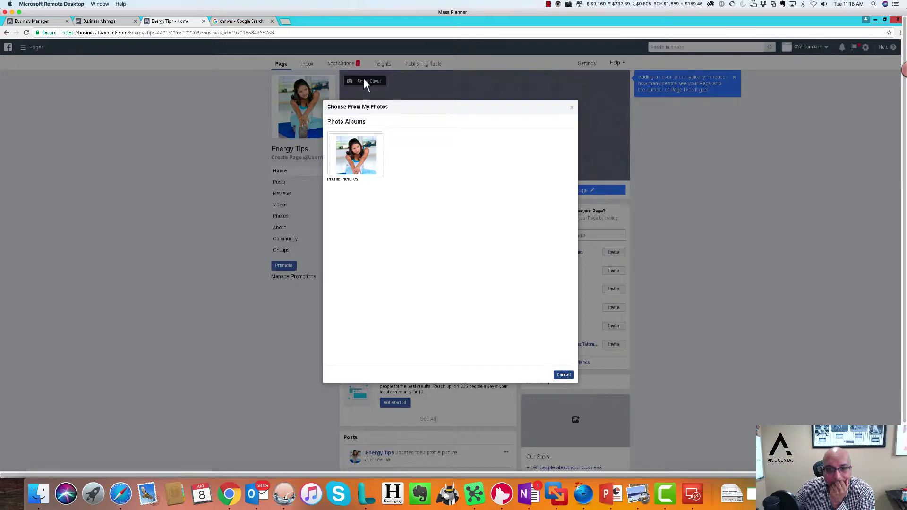
Upload the ENERGY image from Downloads as the Energy Tips page's cover photo, save it, and dismiss the cover photo tip.
click(367, 83)
click(367, 113)
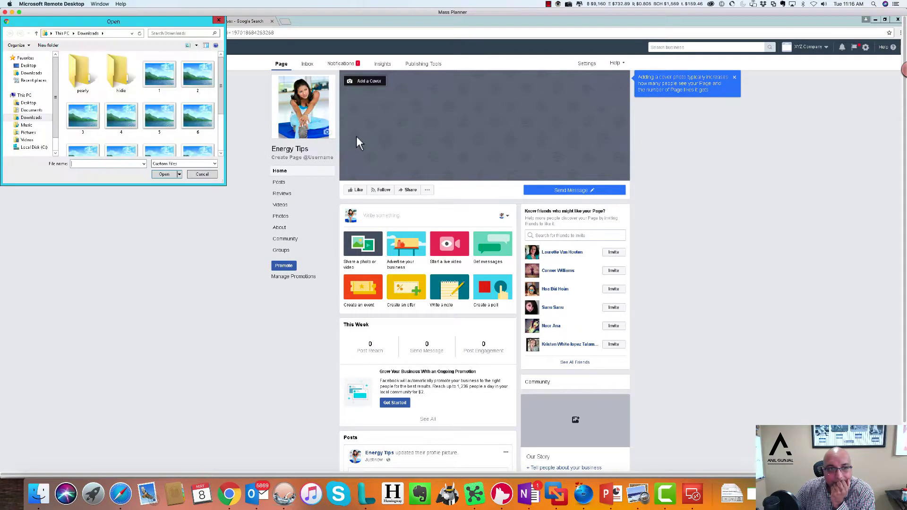
scroll(198, 113, down, 2)
drag(220, 55, 221, 93)
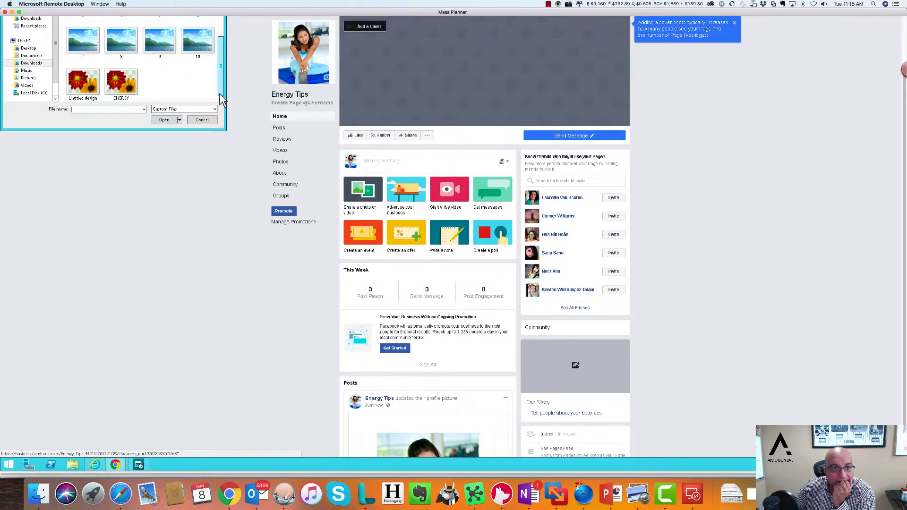
double_click(126, 83)
scroll(205, 190, up, 2)
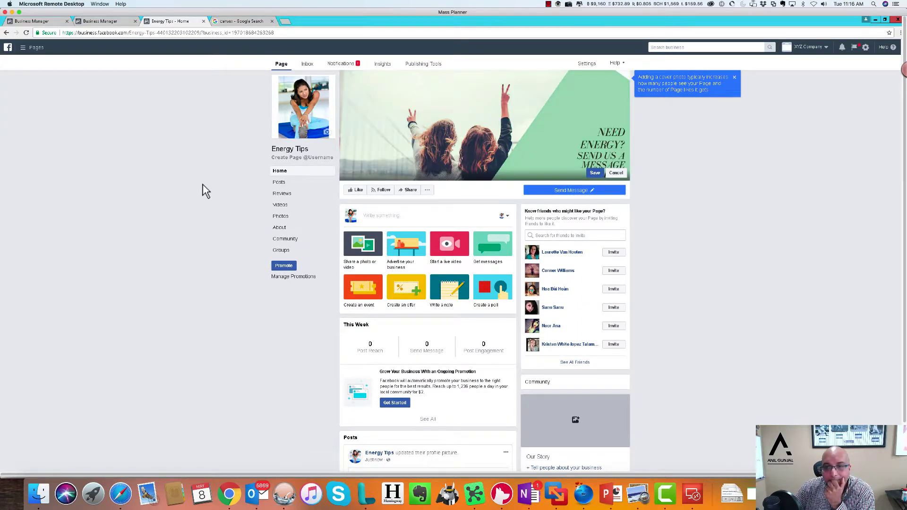
click(595, 173)
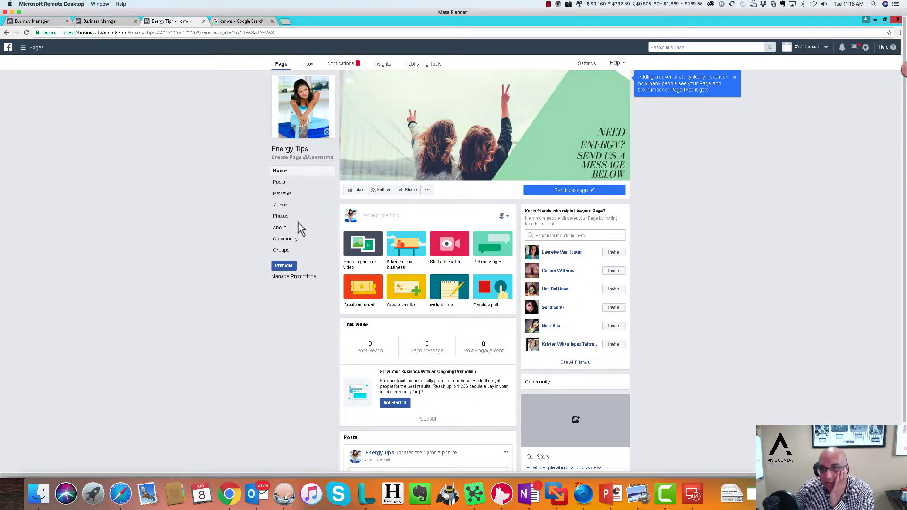
click(735, 83)
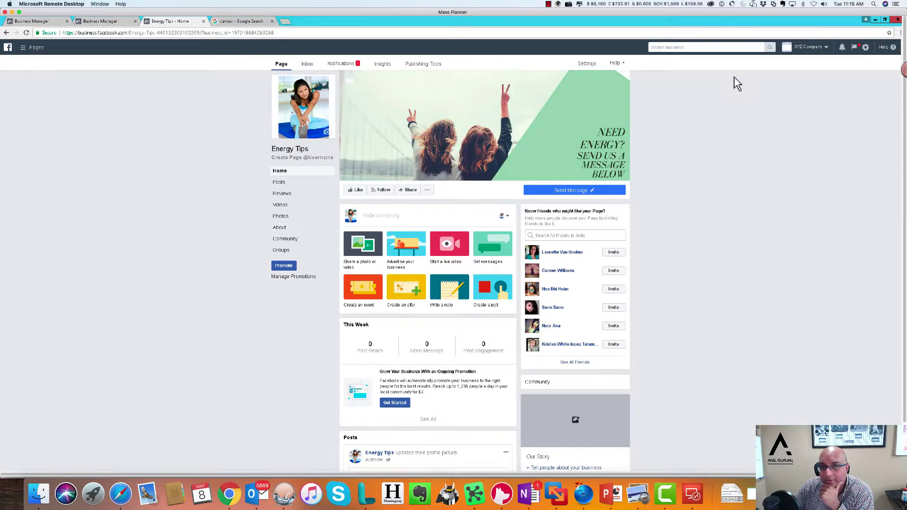
Look through the notifications, the page's additional options, and the sections further down the Energy Tips page.
click(858, 53)
click(724, 144)
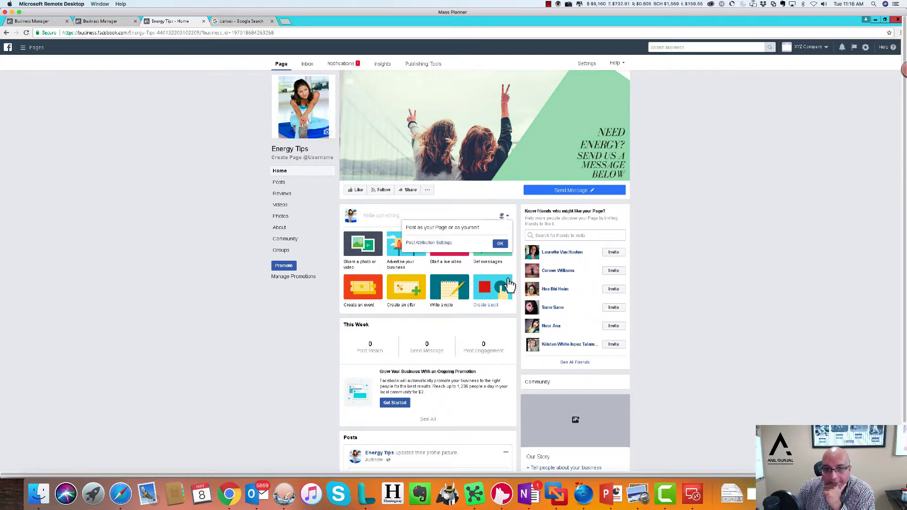
click(429, 191)
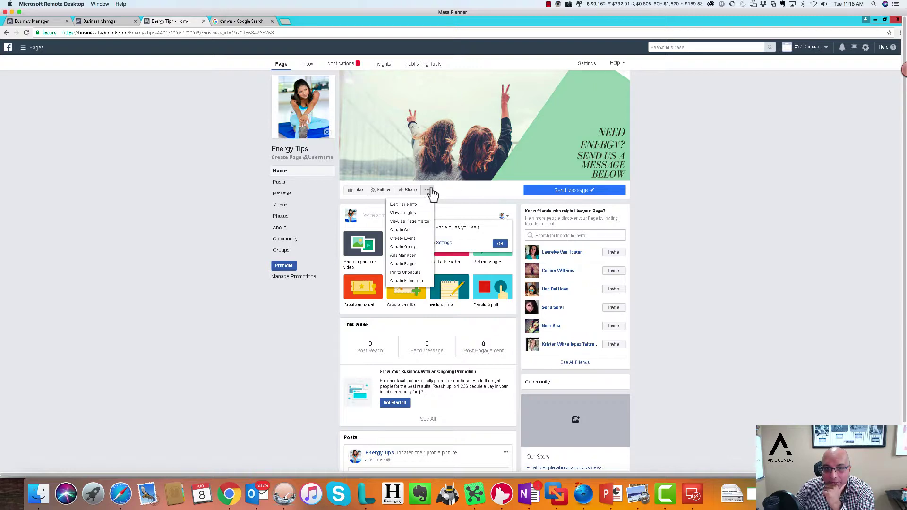
scroll(704, 318, down, 3)
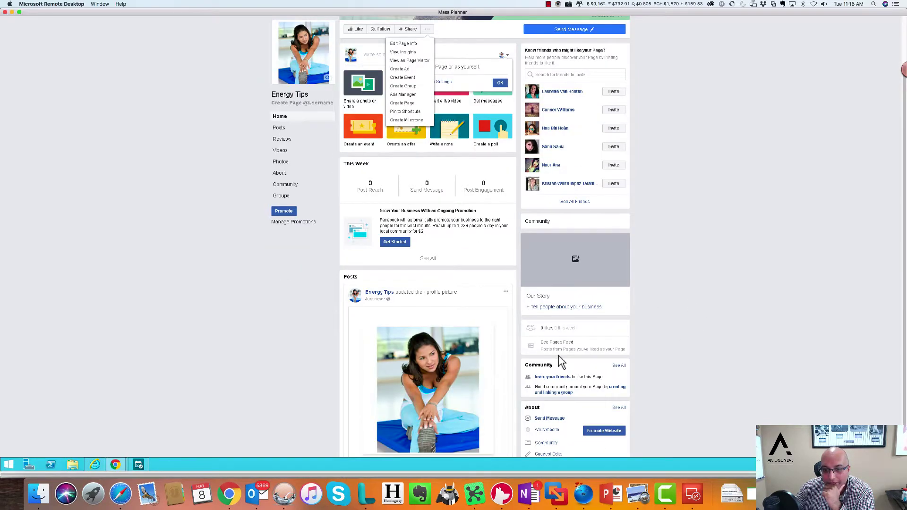
scroll(561, 362, down, 3)
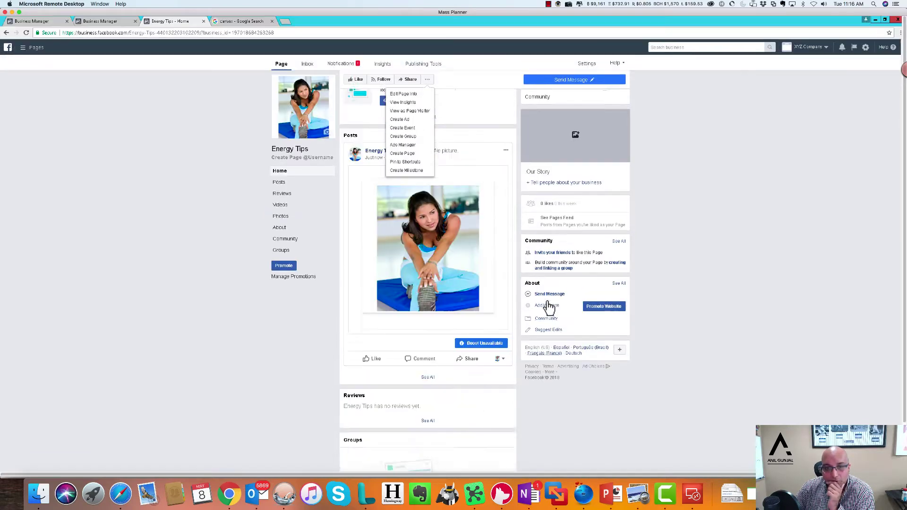
scroll(548, 307, up, 5)
scroll(548, 307, up, 2)
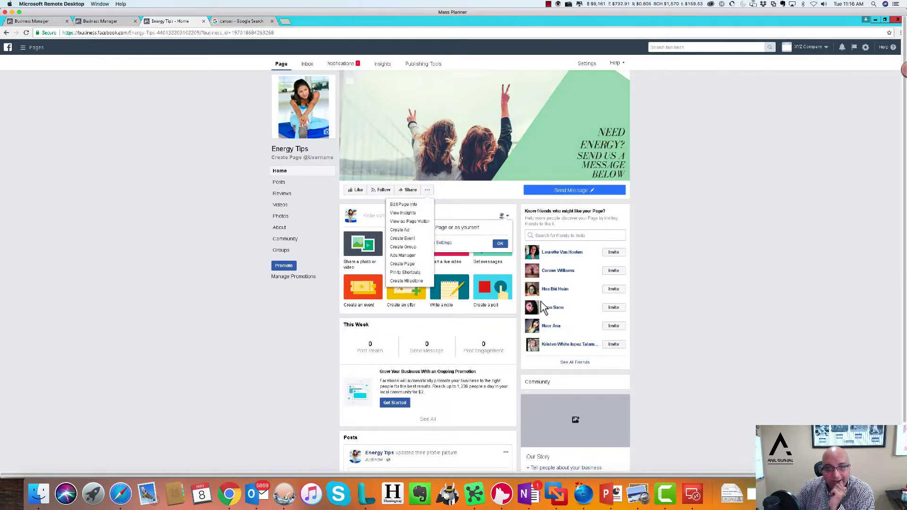
click(143, 302)
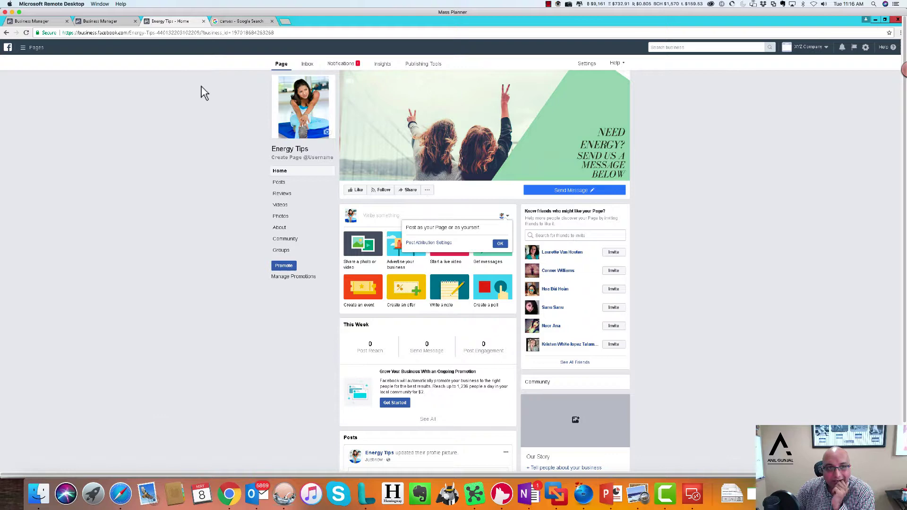
Search Google for "energy tips" in the browser tab that holds the canvas search.
click(231, 23)
click(232, 34)
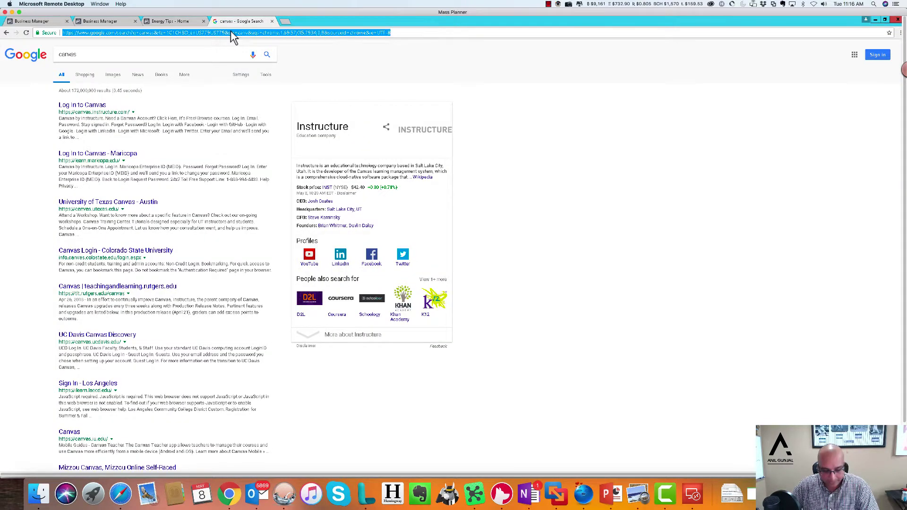
text(energy)
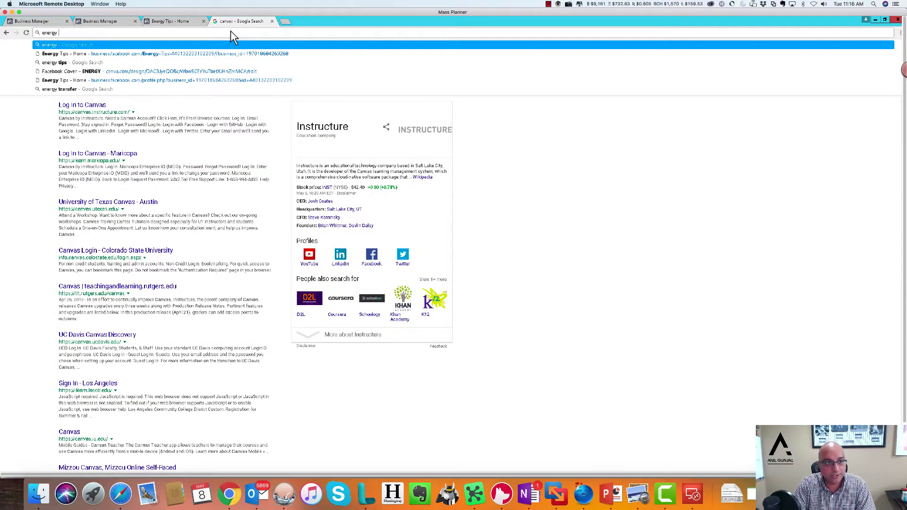
text( tip)
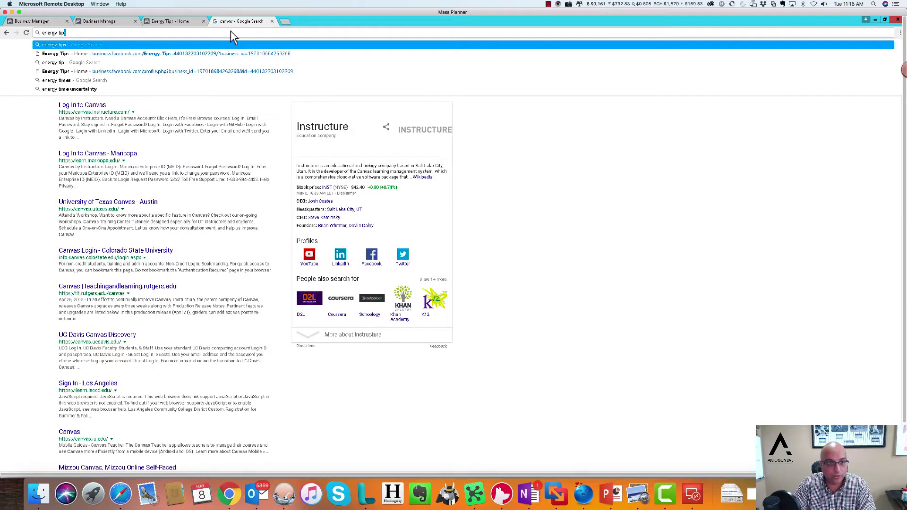
key(Return)
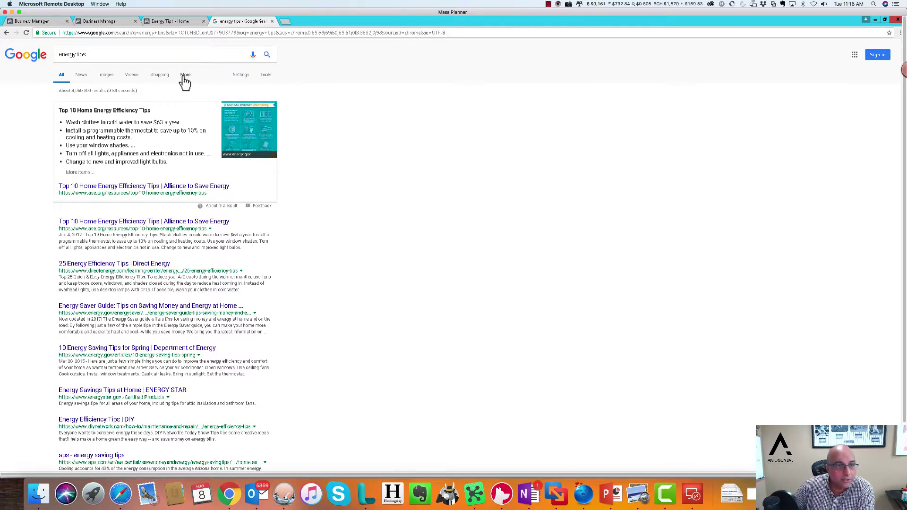
Refine the search to "fitness energy tips" and open Fitness Magazine's "12 Strategies to Have More Energy for Your Workout" article.
click(62, 53)
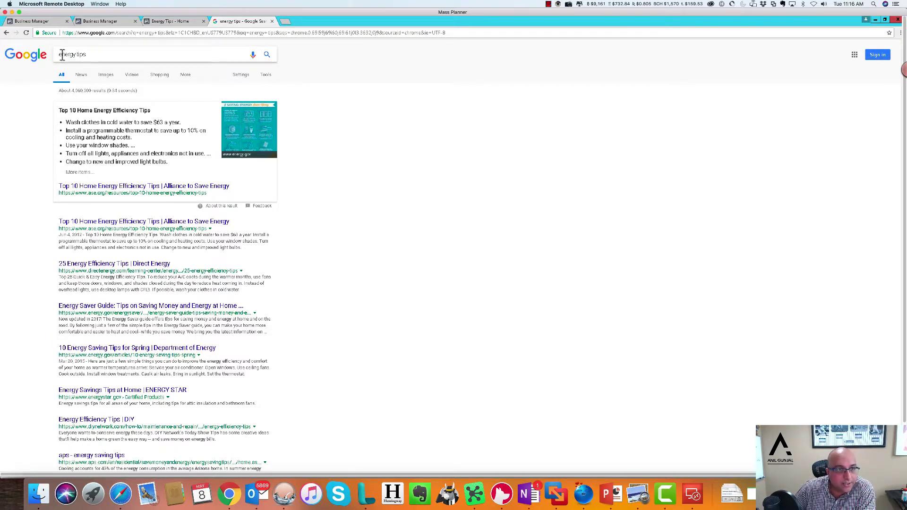
text(fitness)
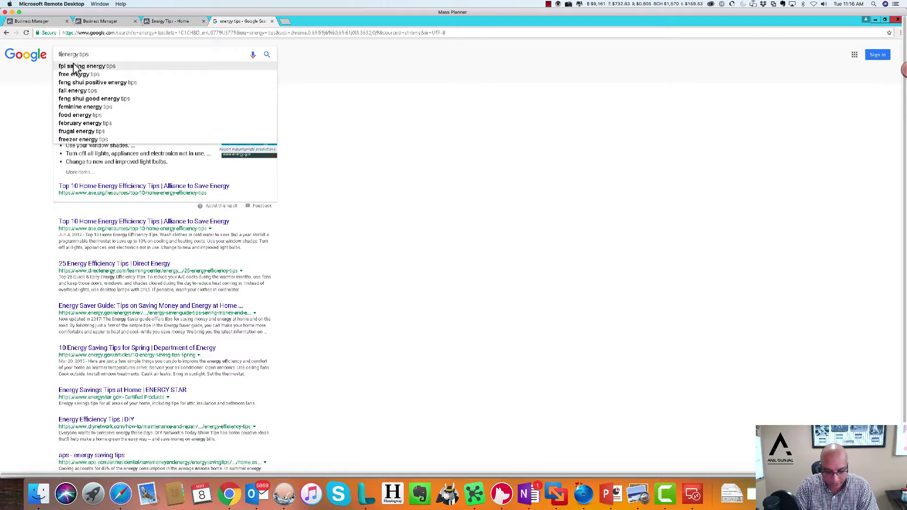
key(Return)
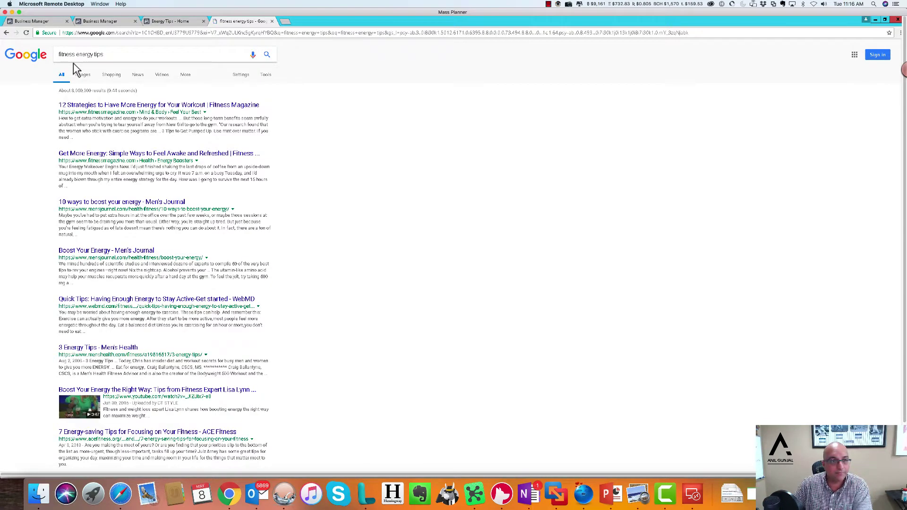
click(217, 107)
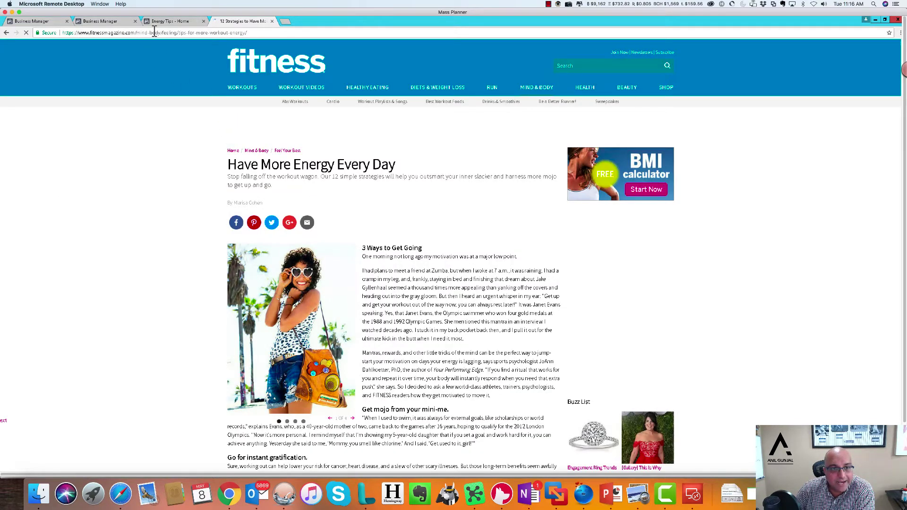
Copy the web address of the opened Fitness Magazine article.
click(162, 33)
key(super+c)
right_click(156, 32)
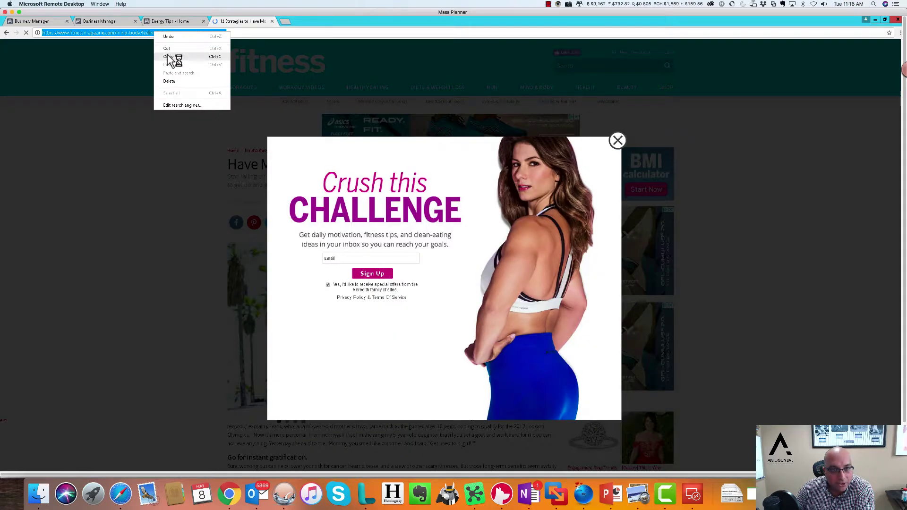
click(168, 56)
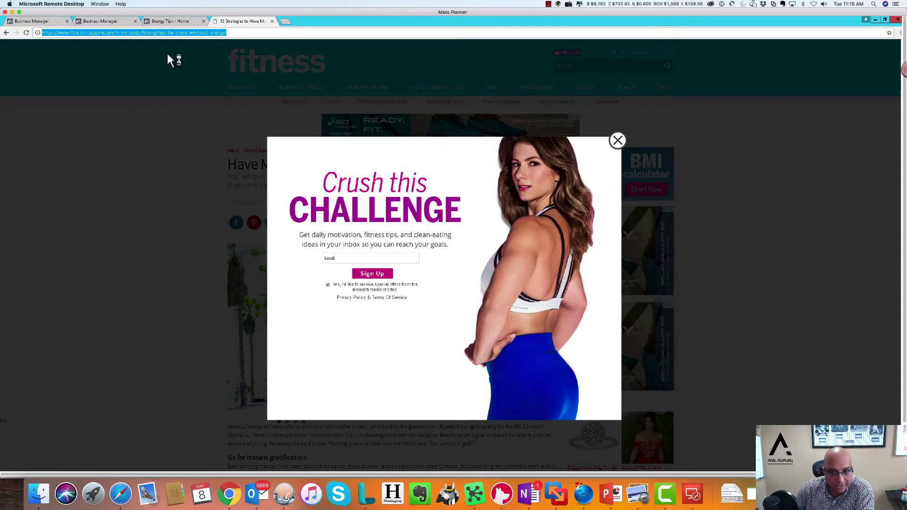
Start a new post on the Energy Tips page with the text "Great Article - Must Read" followed by a new line.
click(170, 21)
click(388, 219)
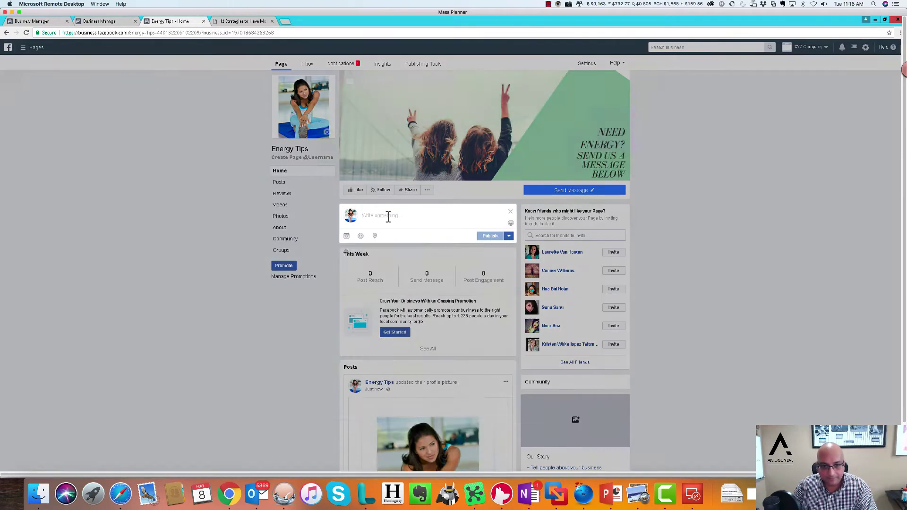
text(Gre)
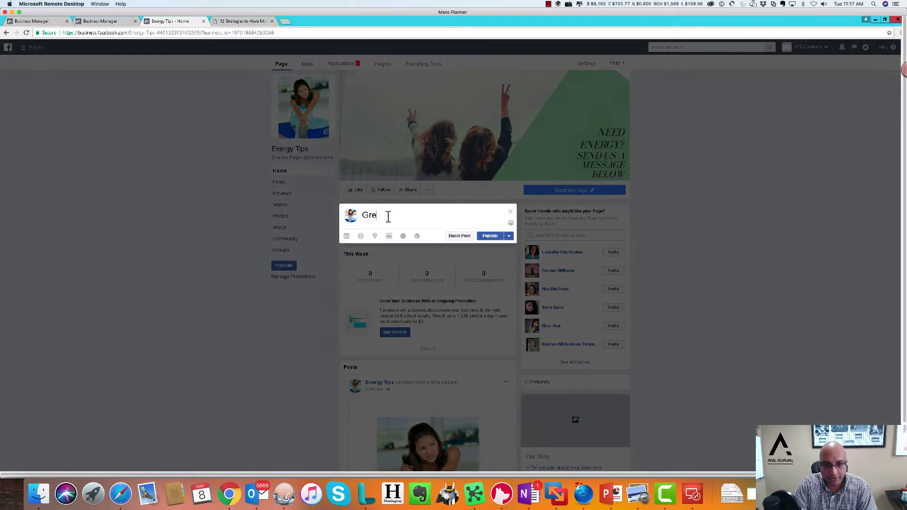
text(at Arti)
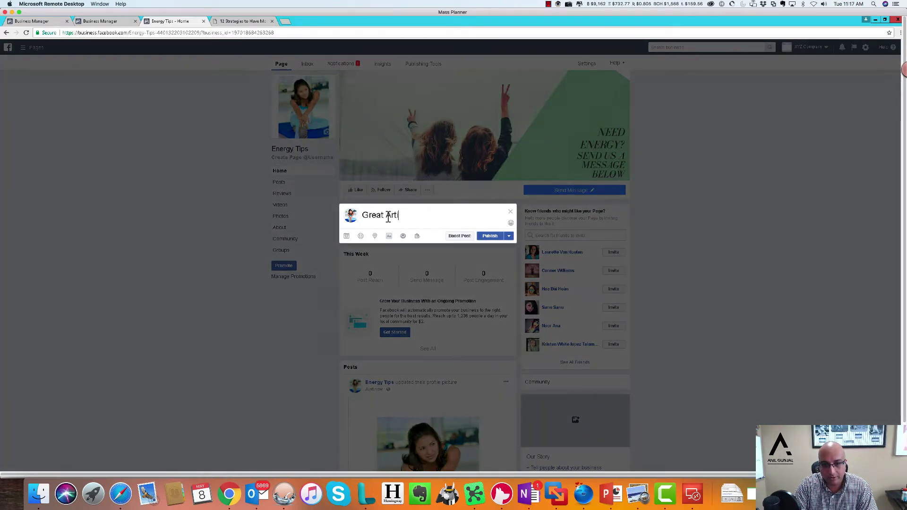
text(cle - Must Read)
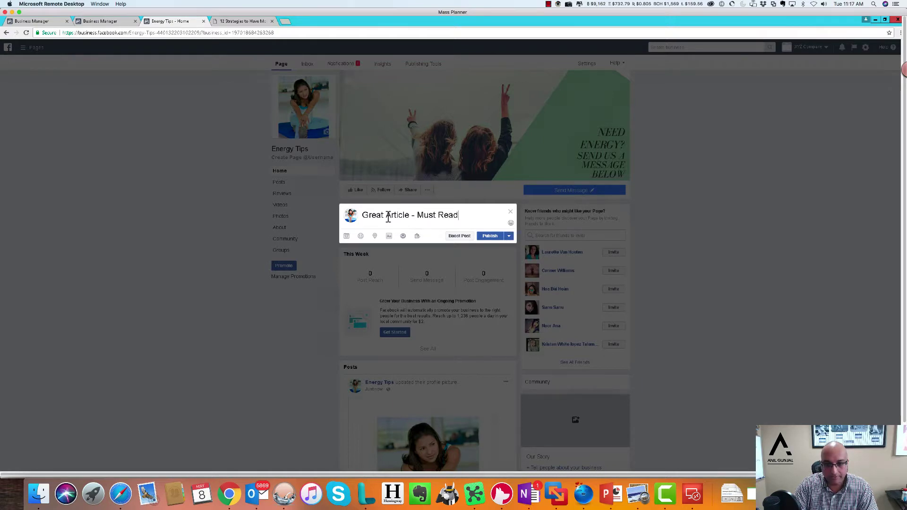
key(Return)
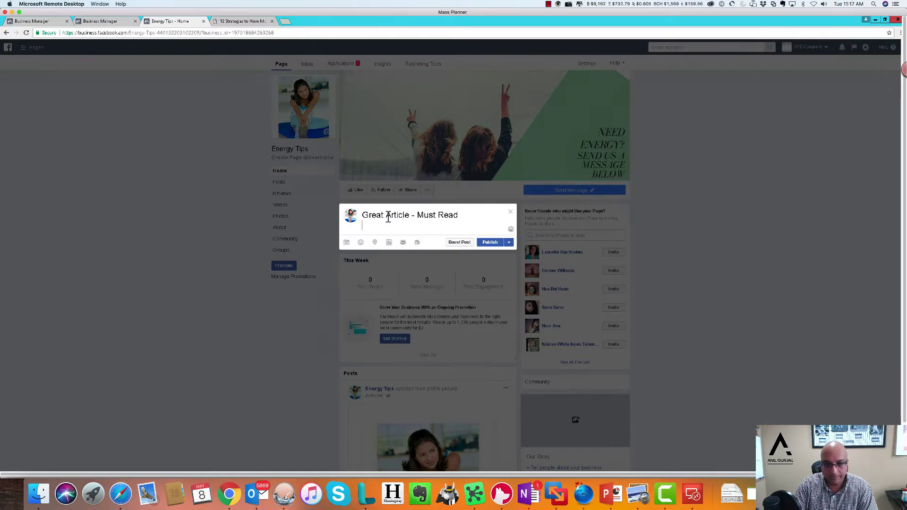
Paste the copied article link below the post text and publish the post.
right_click(369, 233)
click(387, 274)
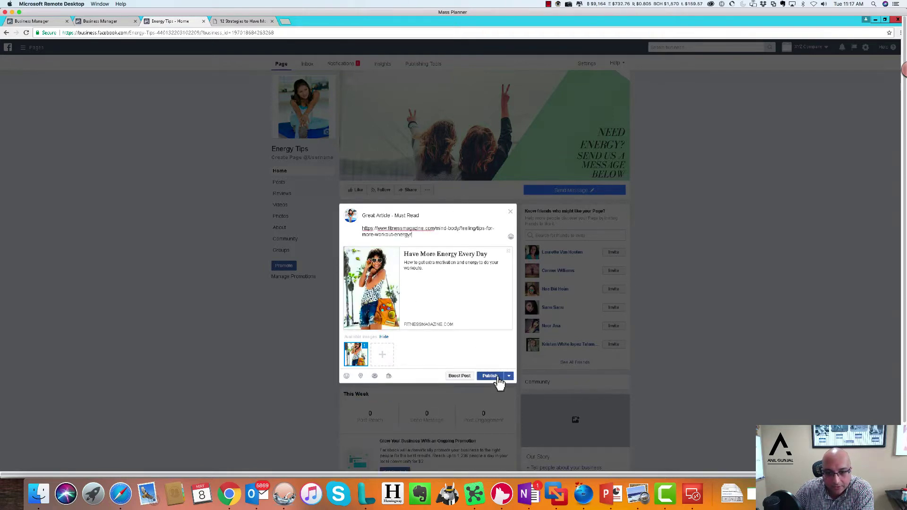
click(491, 376)
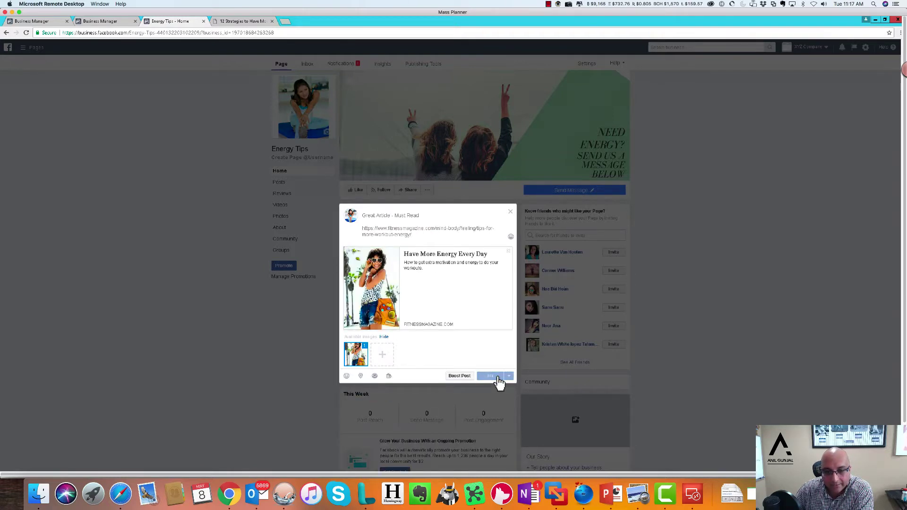
Review the published article post on the Energy Tips page and dismiss the tip about posting as the Page or yourself.
scroll(495, 367, down, 3)
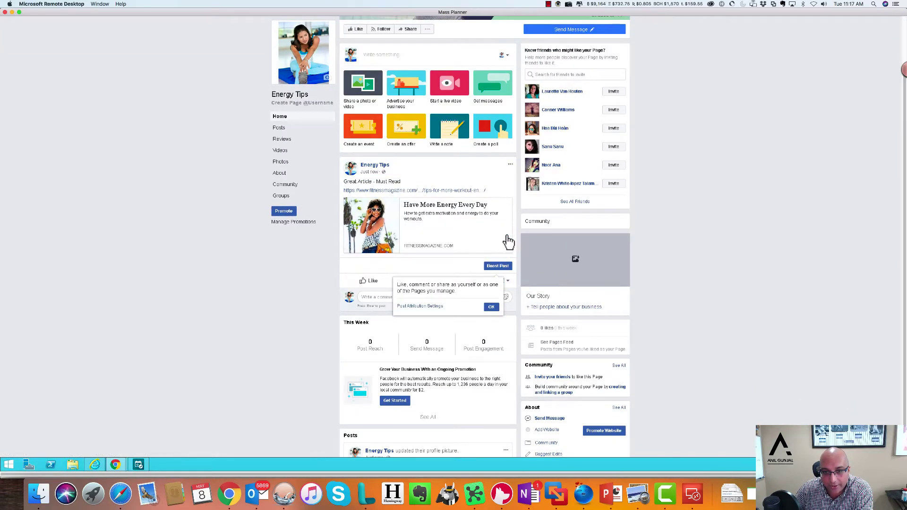
click(505, 237)
scroll(460, 239, down, 3)
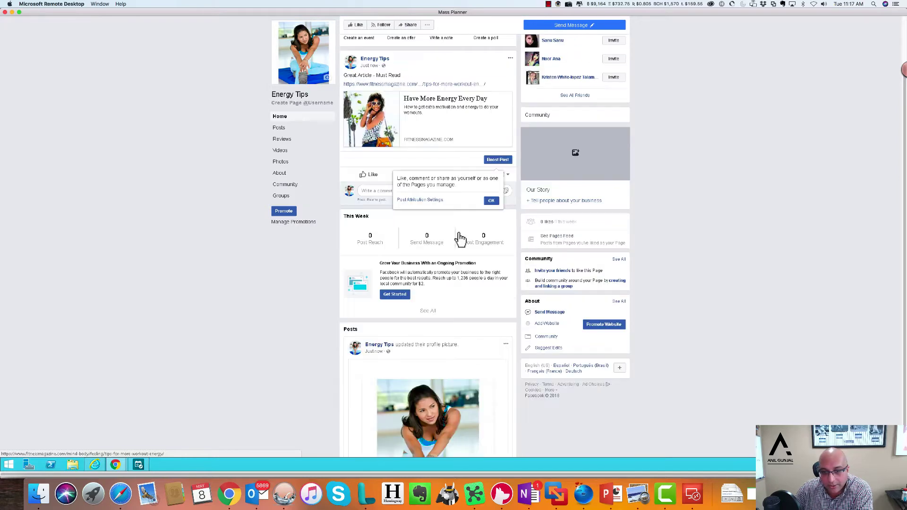
scroll(460, 239, up, 3)
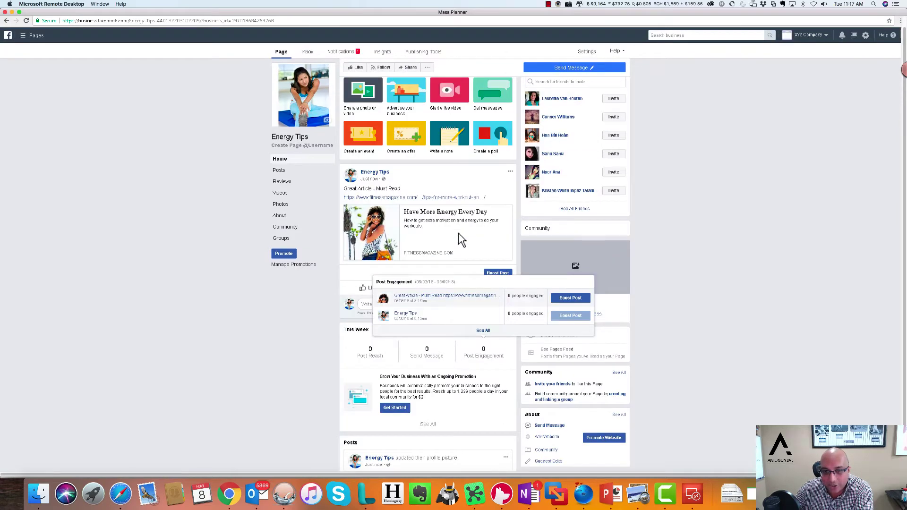
scroll(458, 239, up, 3)
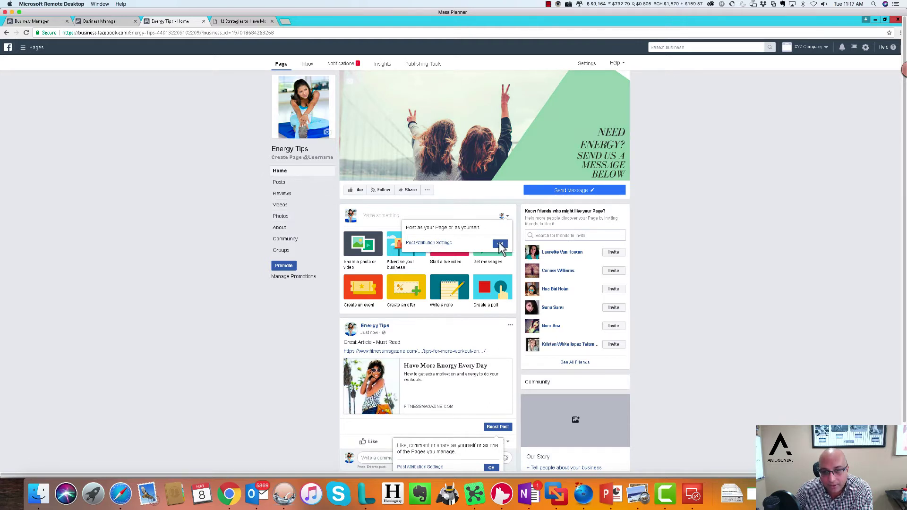
click(500, 244)
click(513, 211)
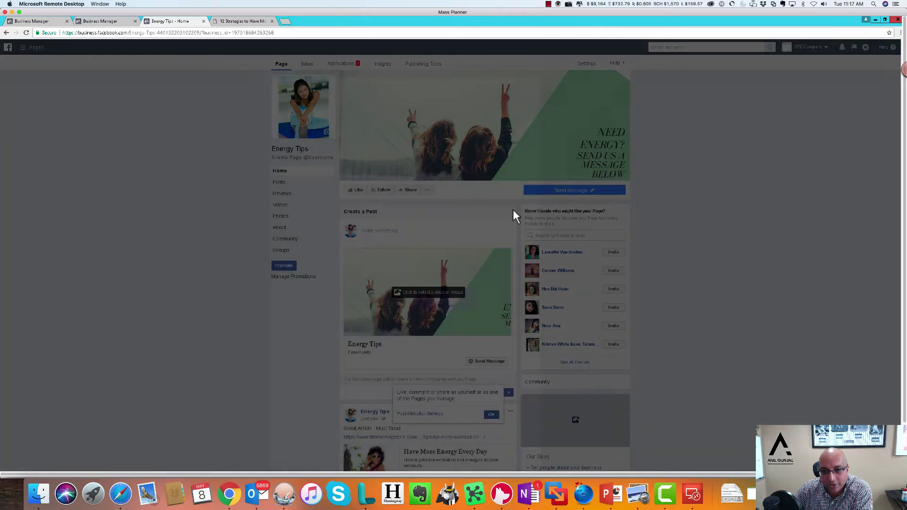